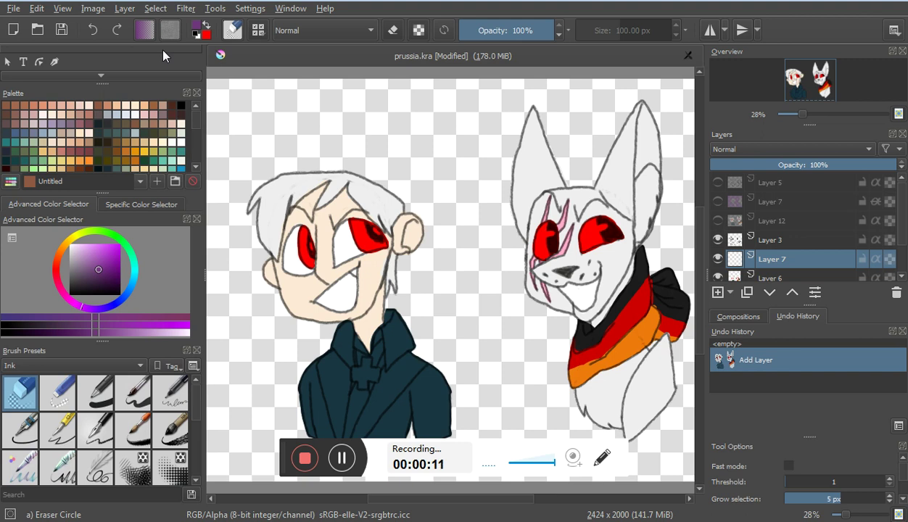
Step: Flood-fill the upper visible shading layer, Layer 7, with purple and turn on its Inherit Alpha so the fill stays inside the characters
mouse_move(105, 84)
mouse_down()
mouse_move(110, 102)
mouse_move(114, 94)
mouse_up()
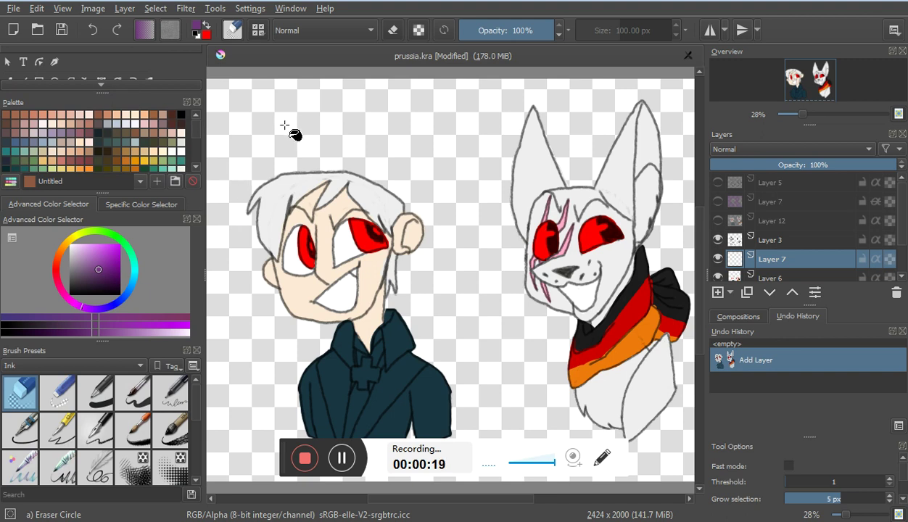
click(284, 125)
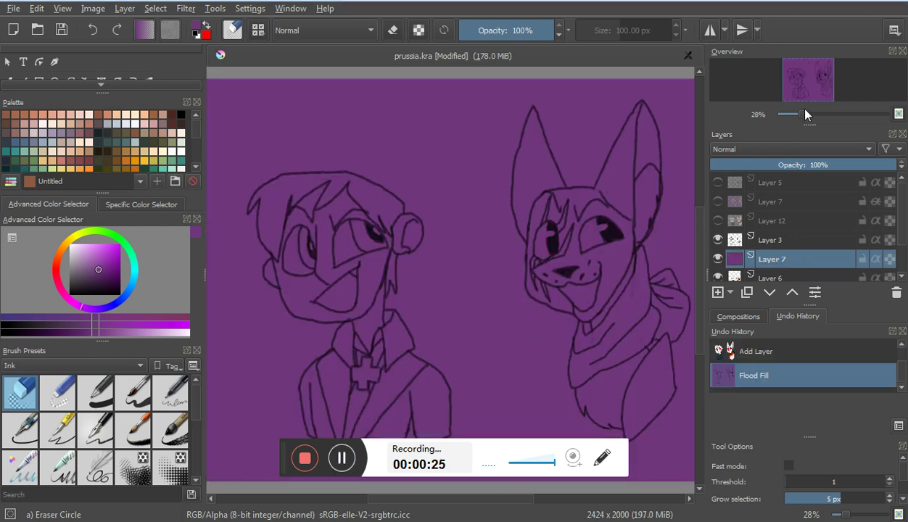
click(783, 114)
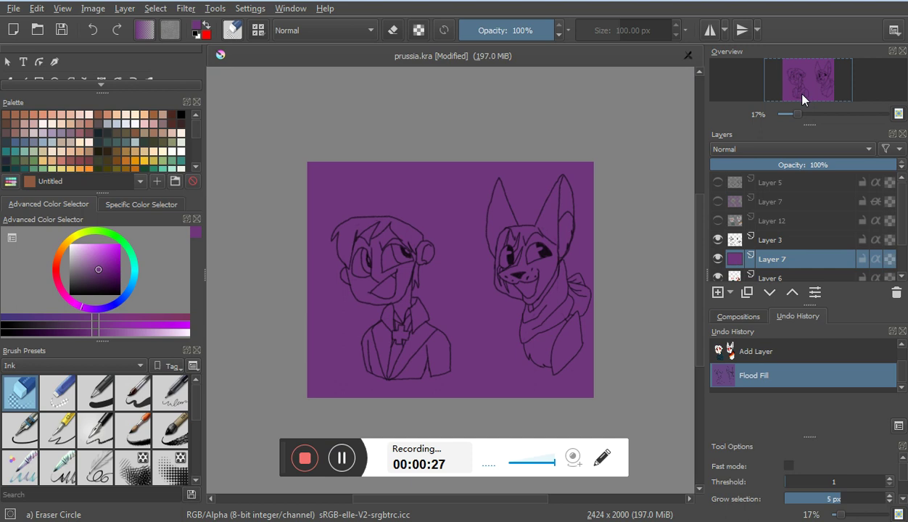
scroll(798, 101, down, 3)
drag(804, 99, 806, 99)
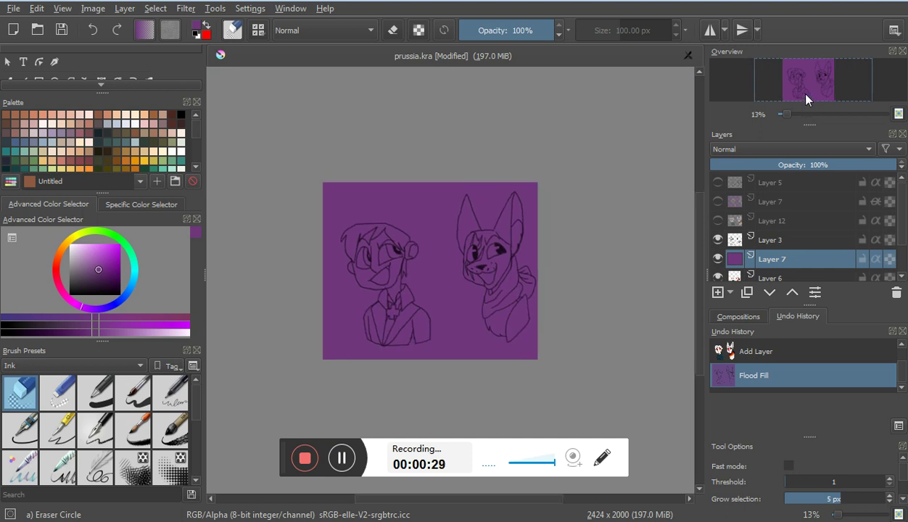
drag(904, 476, 904, 493)
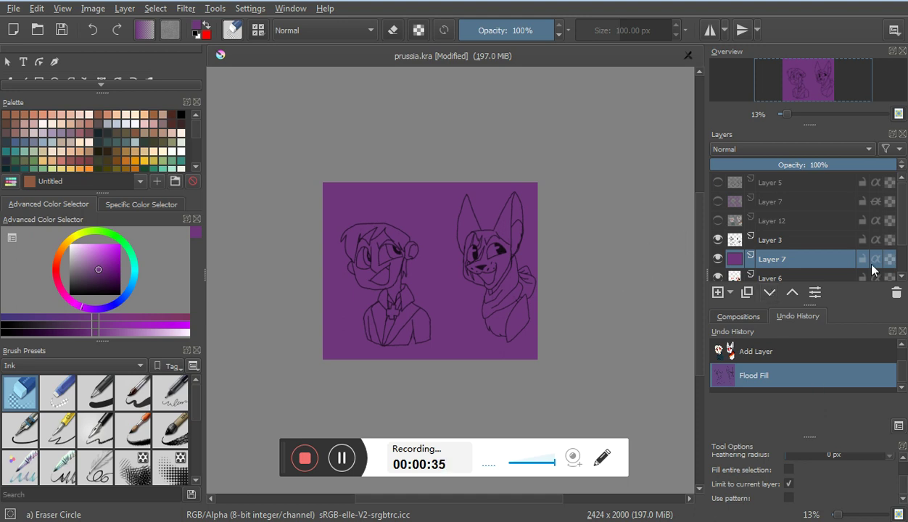
click(875, 259)
drag(787, 116, 802, 116)
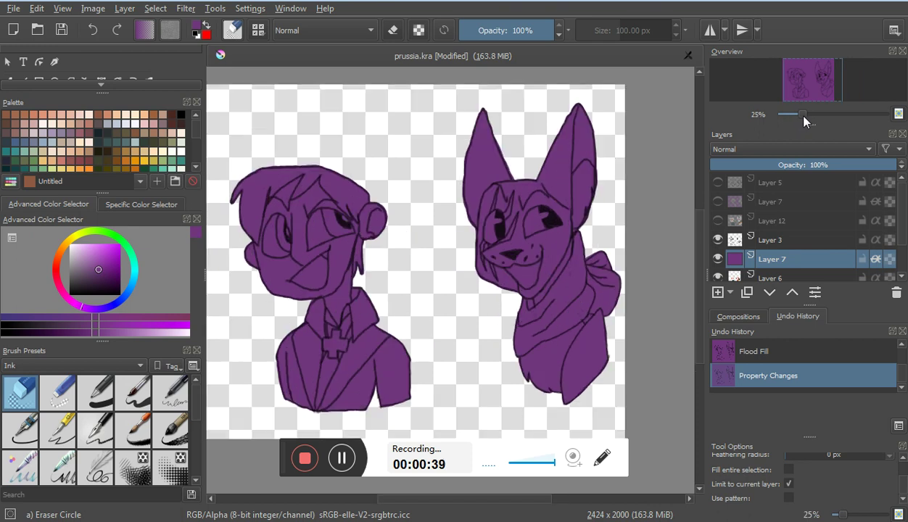
Step: Try Layer 7 at 30% opacity in Normal blending mode, and restore it to full opacity
click(755, 149)
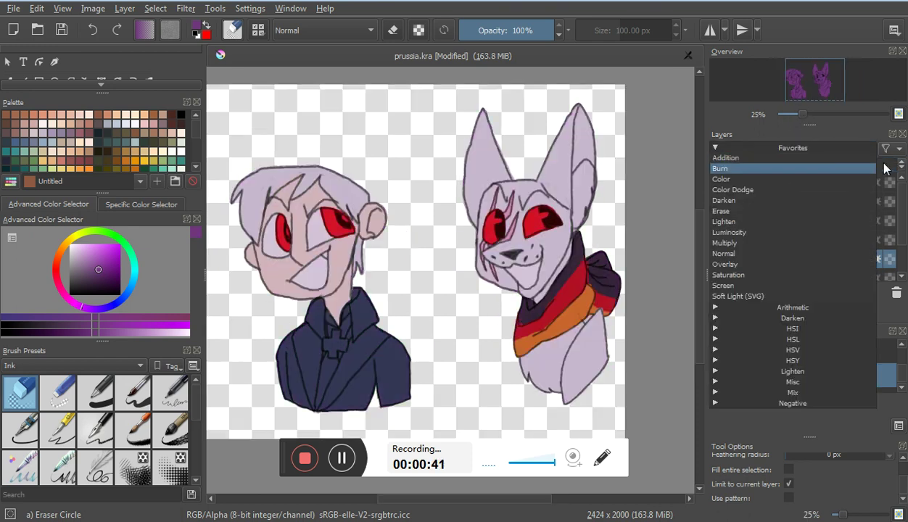
click(853, 133)
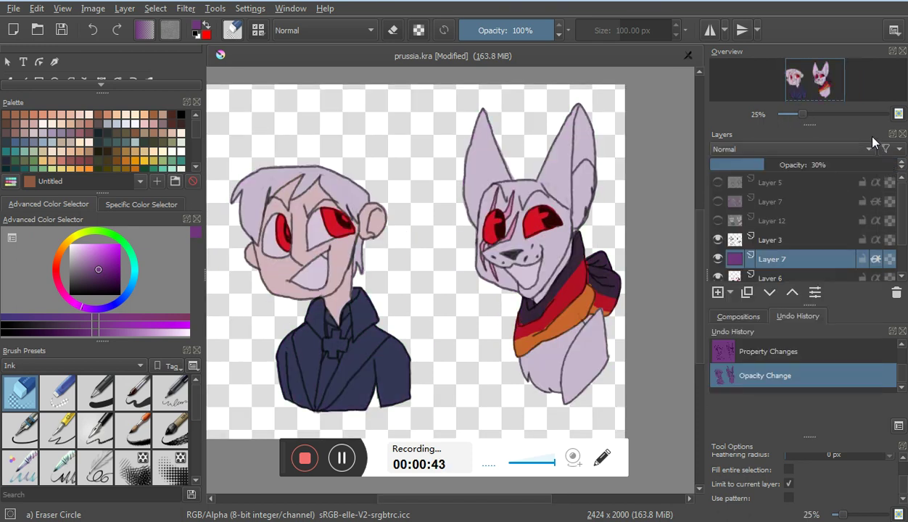
click(847, 178)
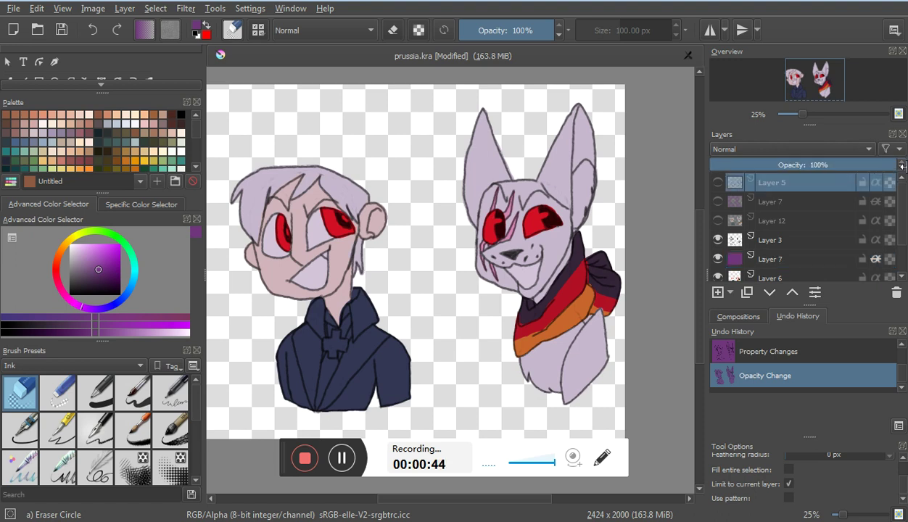
click(752, 258)
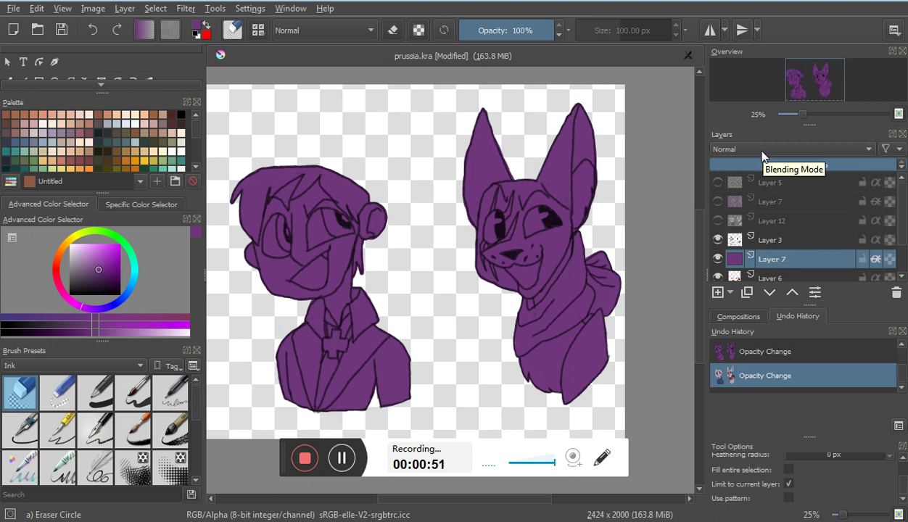
Step: Set the blending mode of the purple Layer 7 to Multiply
click(790, 148)
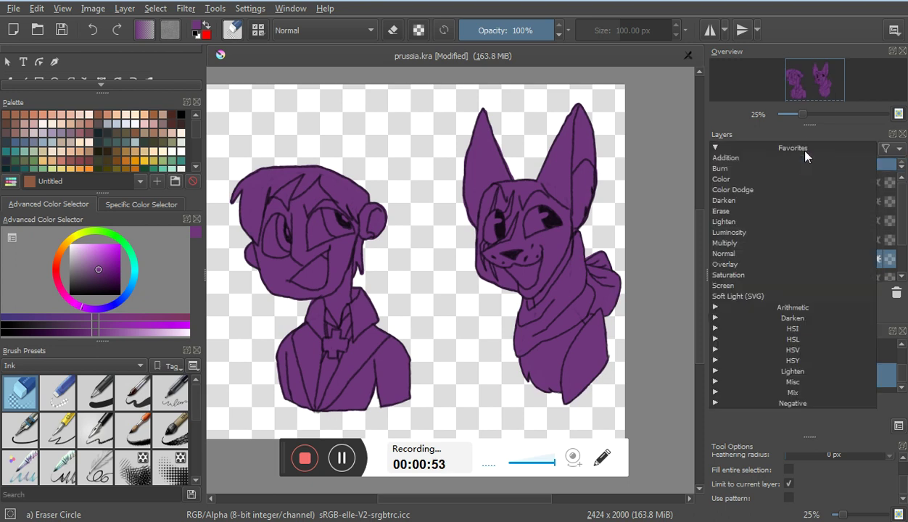
click(759, 244)
Step: Activate the Dynamic Brush tool for working on the purple shading layer
drag(819, 86, 810, 85)
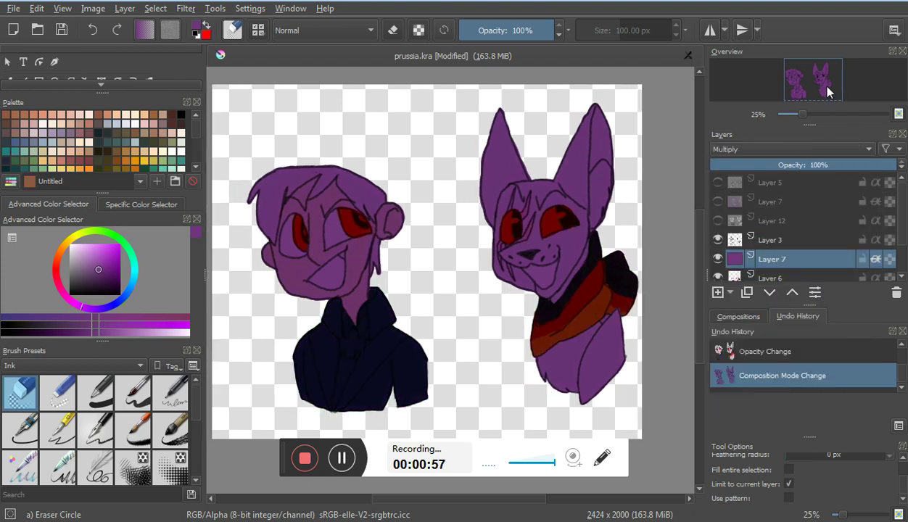
scroll(176, 86, down, 4)
scroll(180, 63, up, 2)
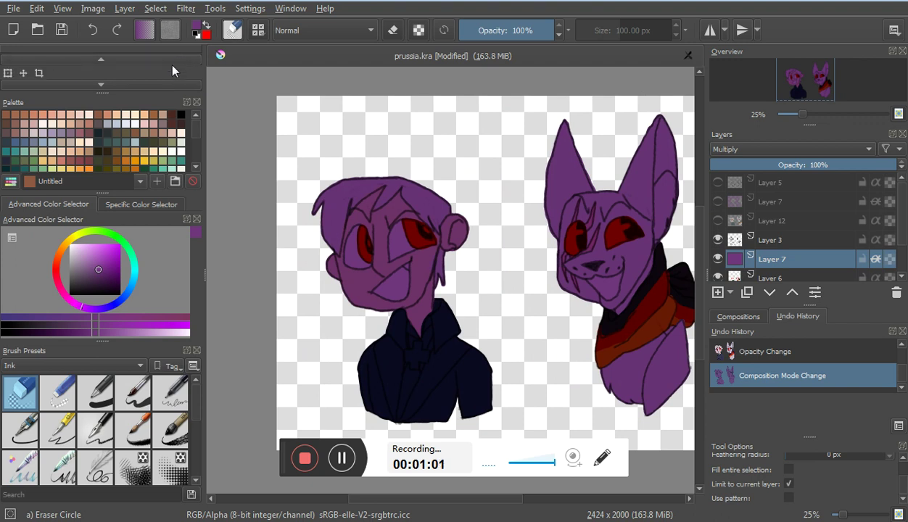
drag(105, 93, 104, 116)
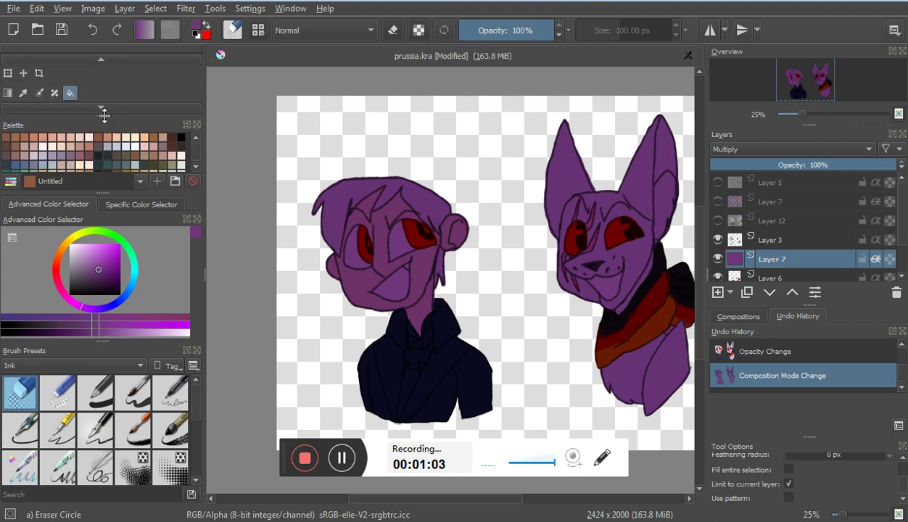
scroll(125, 69, up, 2)
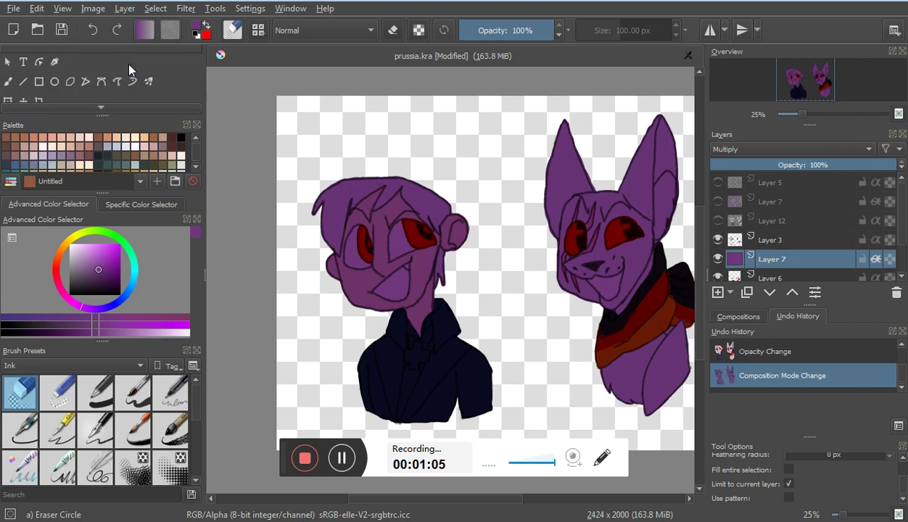
click(130, 81)
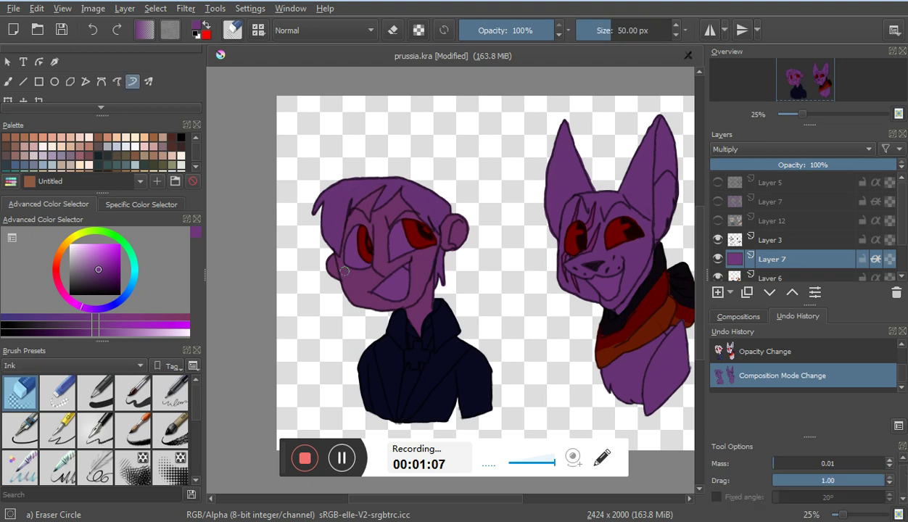
Step: Try to erase the purple shading from the boy's face and ear on Layer 7 with a 234.36 px brush
click(640, 29)
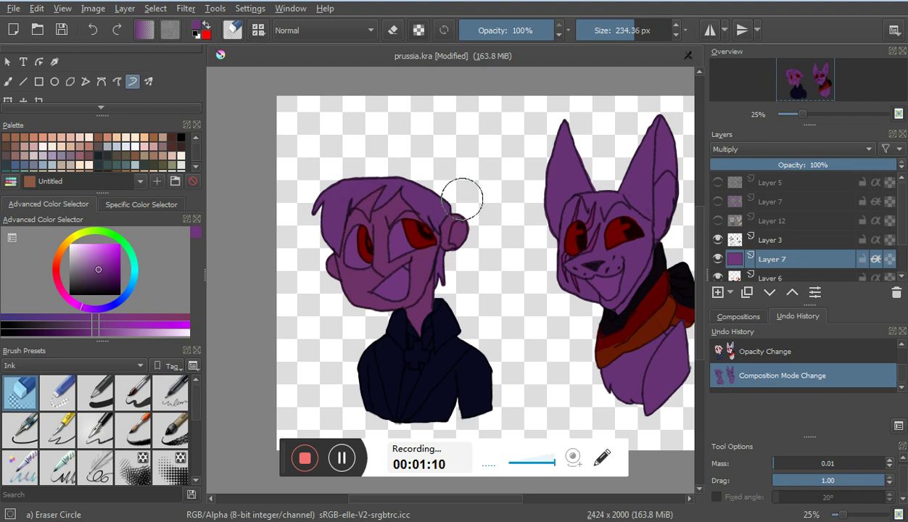
mouse_move(428, 185)
mouse_down()
mouse_move(413, 207)
mouse_move(411, 244)
mouse_move(423, 259)
mouse_up()
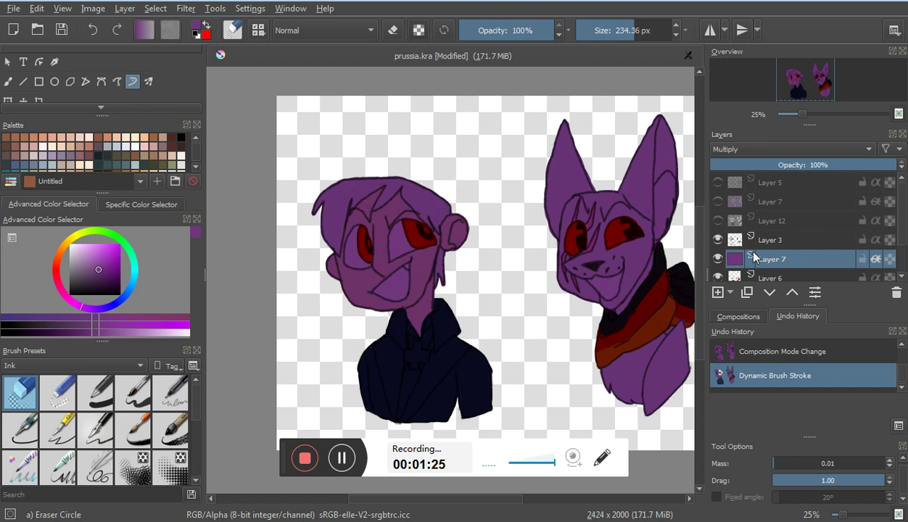
click(718, 259)
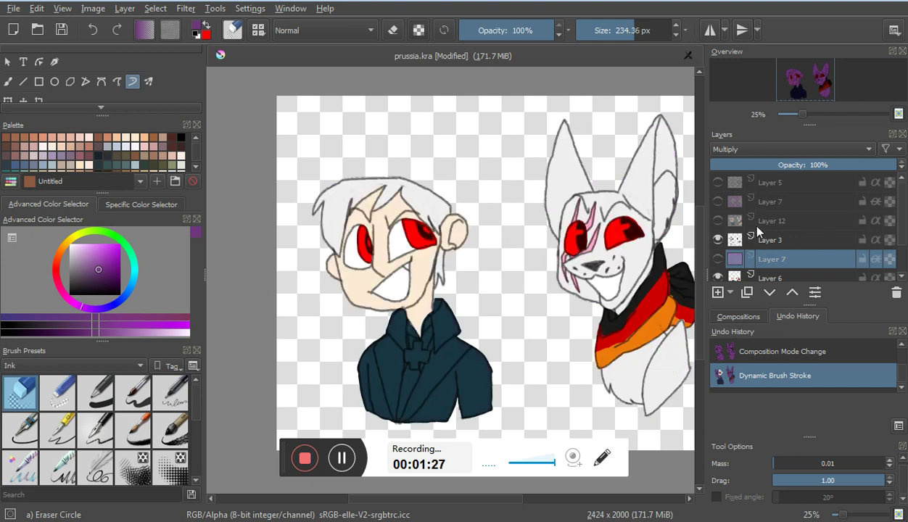
click(717, 258)
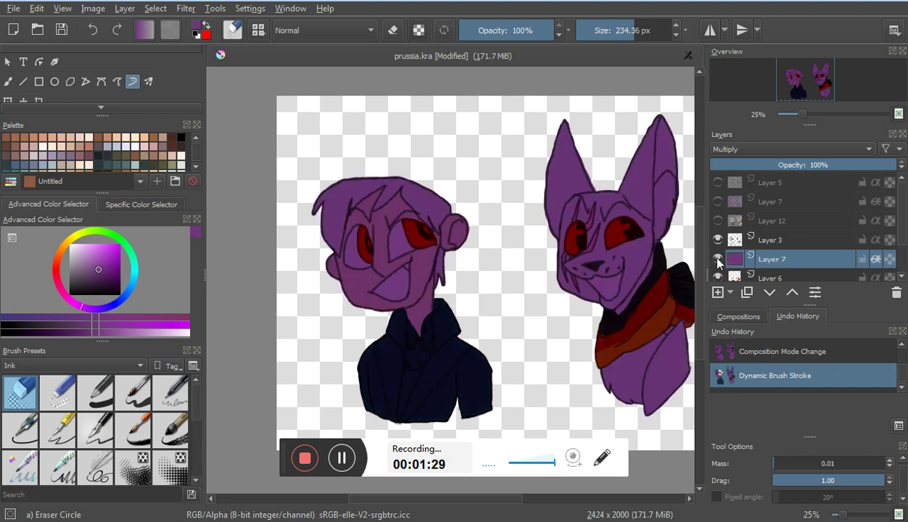
drag(460, 218, 479, 270)
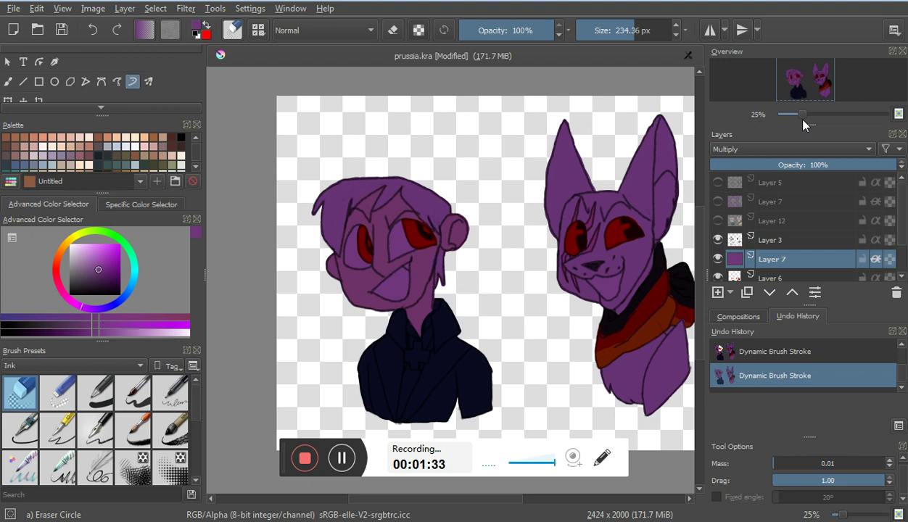
drag(803, 118, 803, 87)
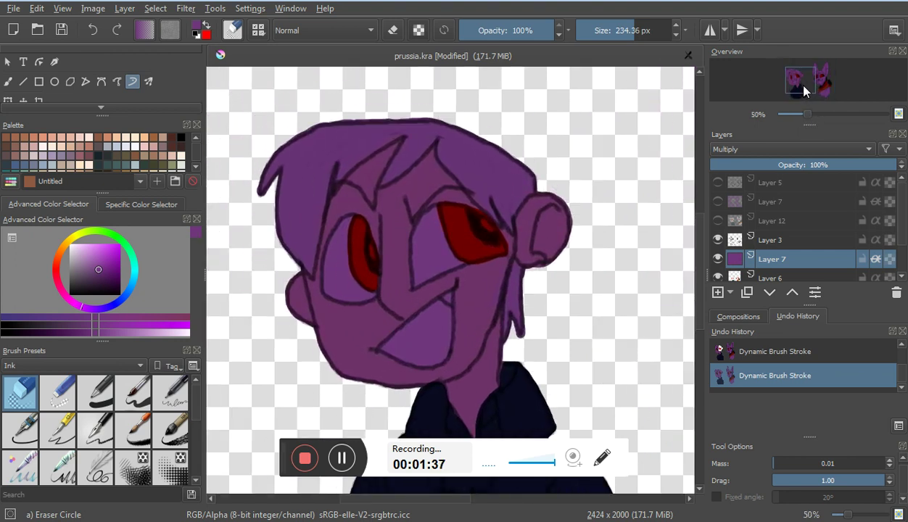
click(745, 352)
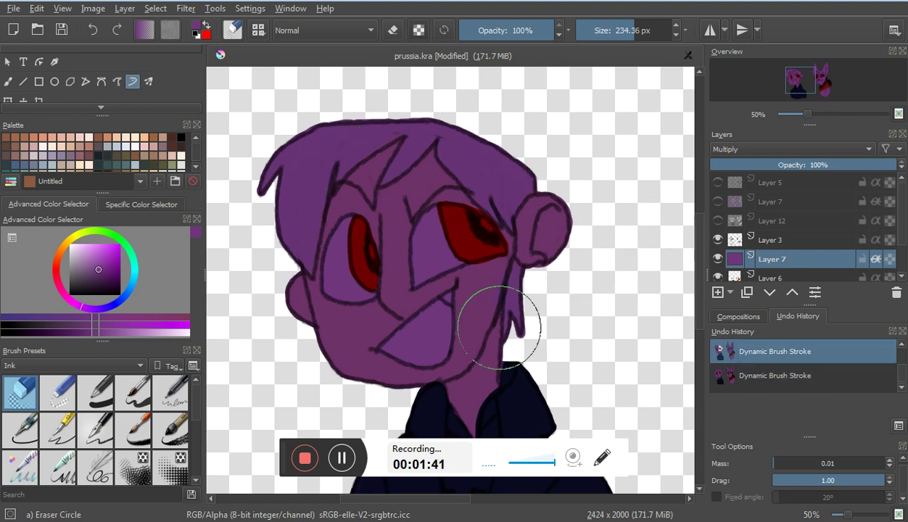
key(ctrl+shift+z)
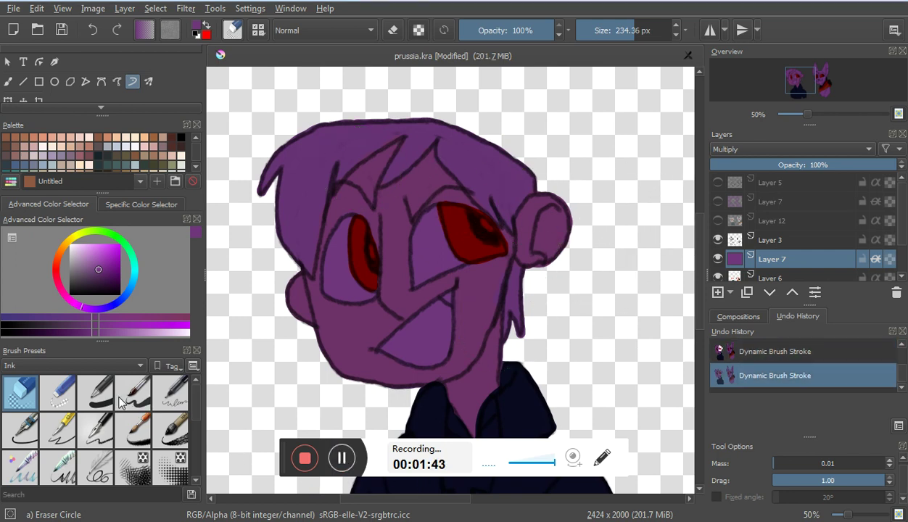
Step: Erase the purple shading from the ear side of the boy's face and hair using the Eraser Circle preset at 225.89 px
click(138, 398)
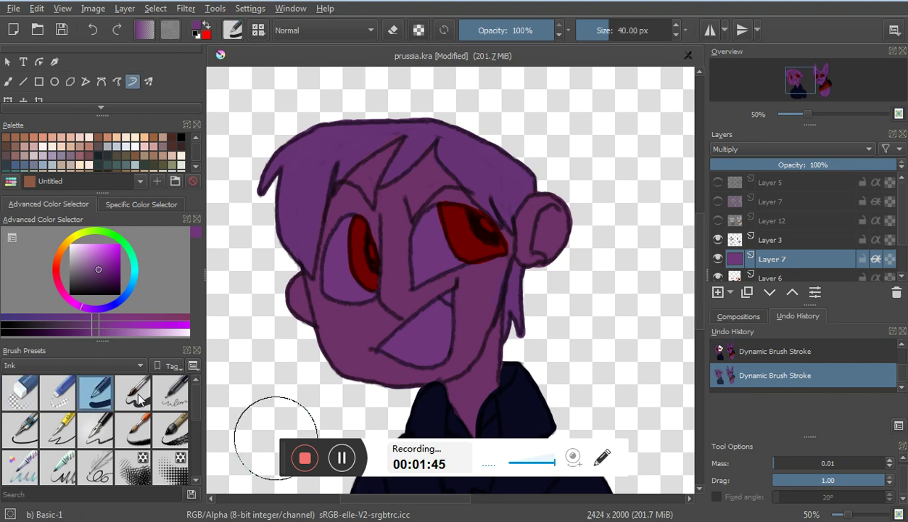
click(27, 392)
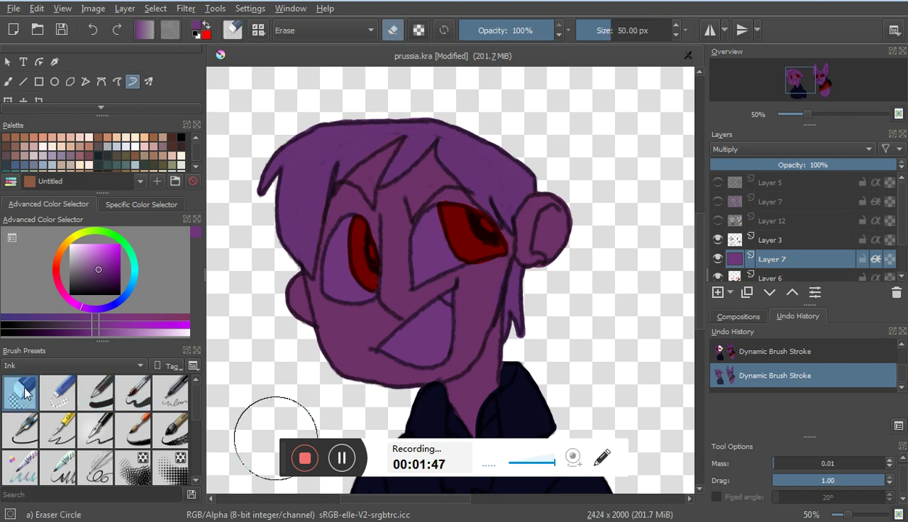
drag(598, 40, 626, 25)
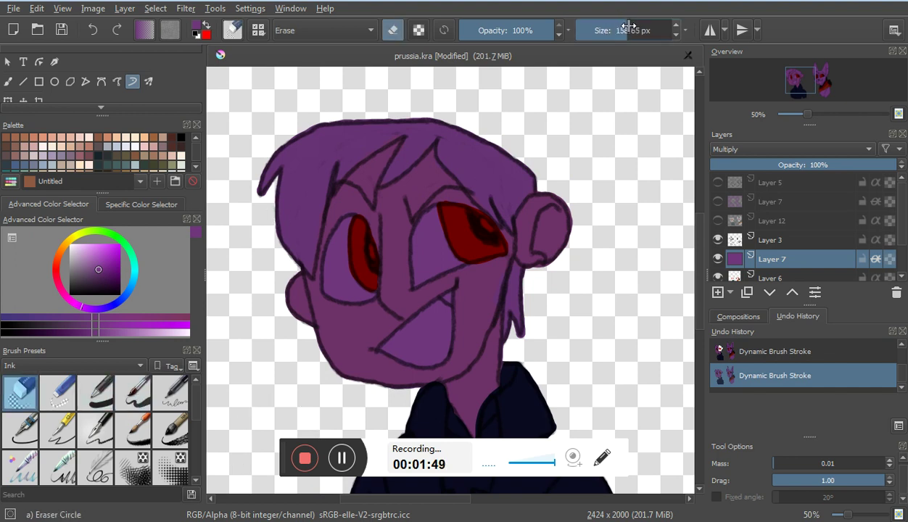
mouse_move(551, 186)
mouse_down()
mouse_move(549, 230)
mouse_move(533, 257)
mouse_move(485, 118)
mouse_move(467, 218)
mouse_move(471, 261)
mouse_move(436, 101)
mouse_move(404, 179)
mouse_move(419, 279)
mouse_move(408, 279)
mouse_move(424, 296)
mouse_move(441, 310)
mouse_move(482, 297)
mouse_move(489, 255)
mouse_move(523, 274)
mouse_move(543, 300)
mouse_move(530, 301)
mouse_up()
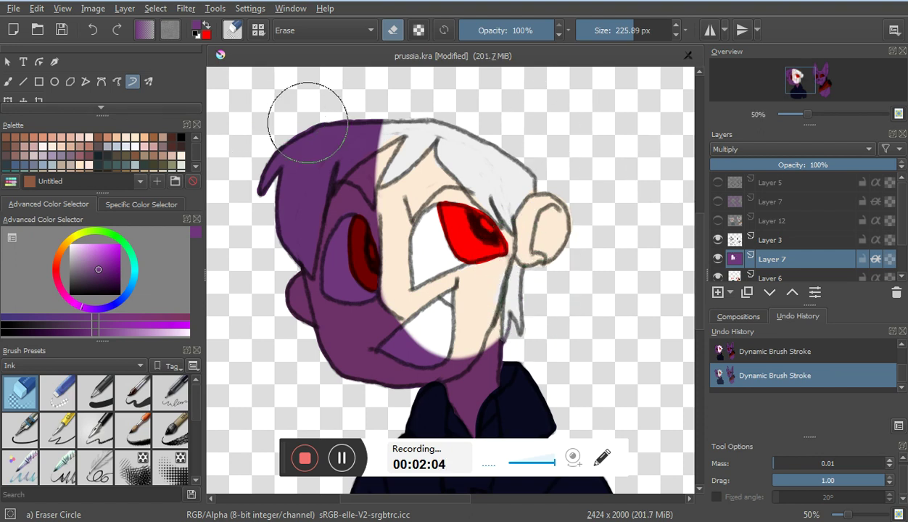
Step: Paint small white highlights in the boy's eyes on Layer 6 using the Basic-5 Size brush at 15.27 px
scroll(904, 246, down, 1)
click(793, 252)
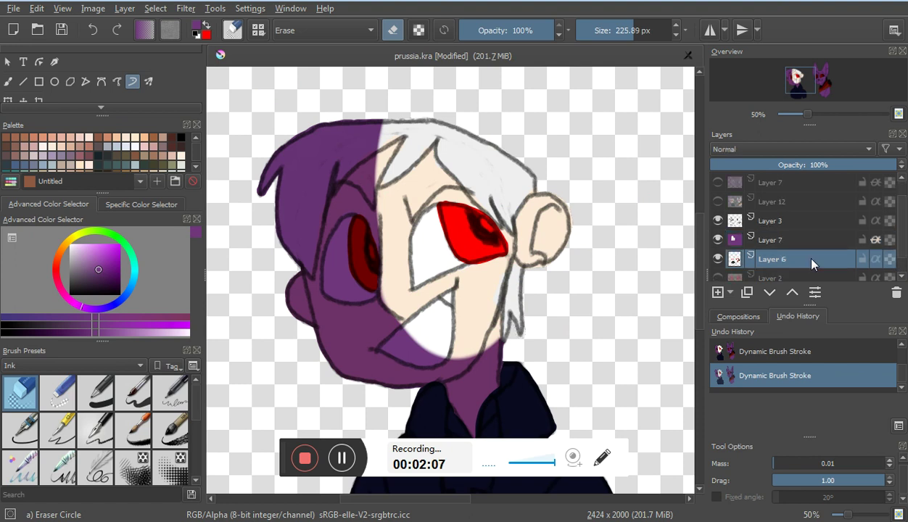
click(133, 390)
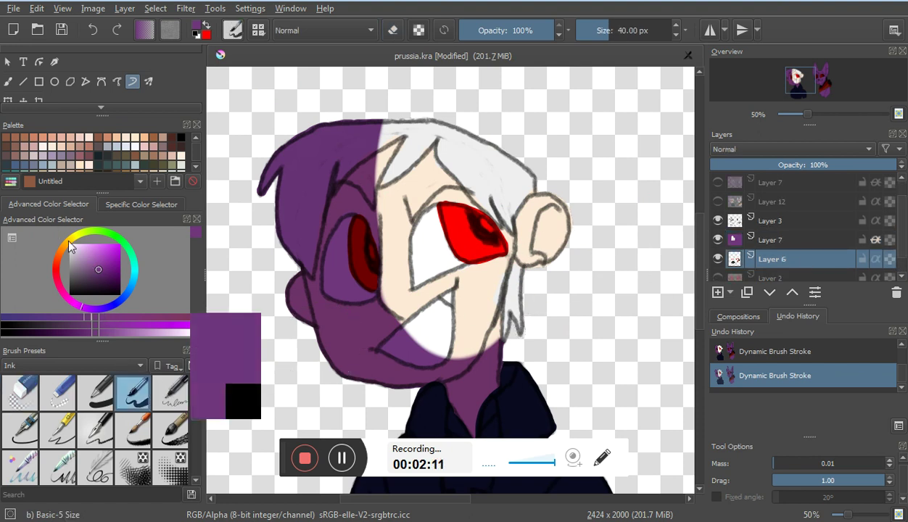
drag(80, 248, 59, 229)
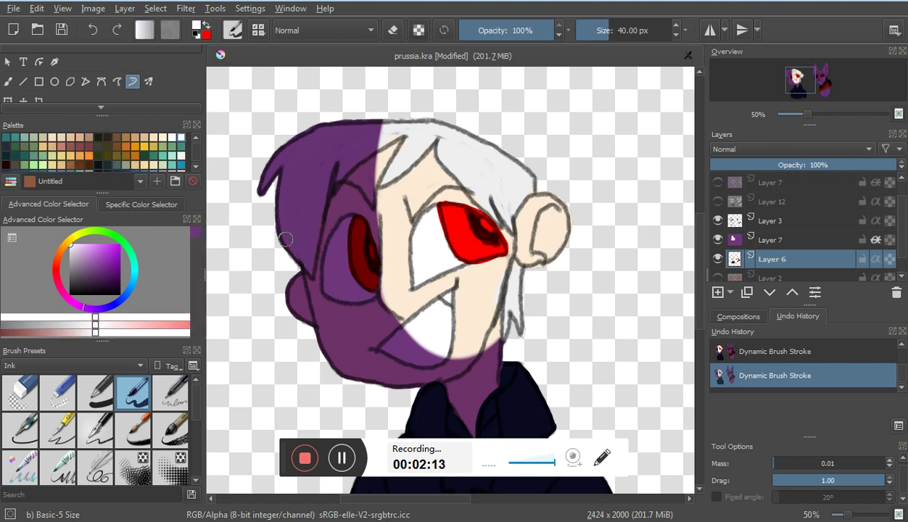
click(604, 30)
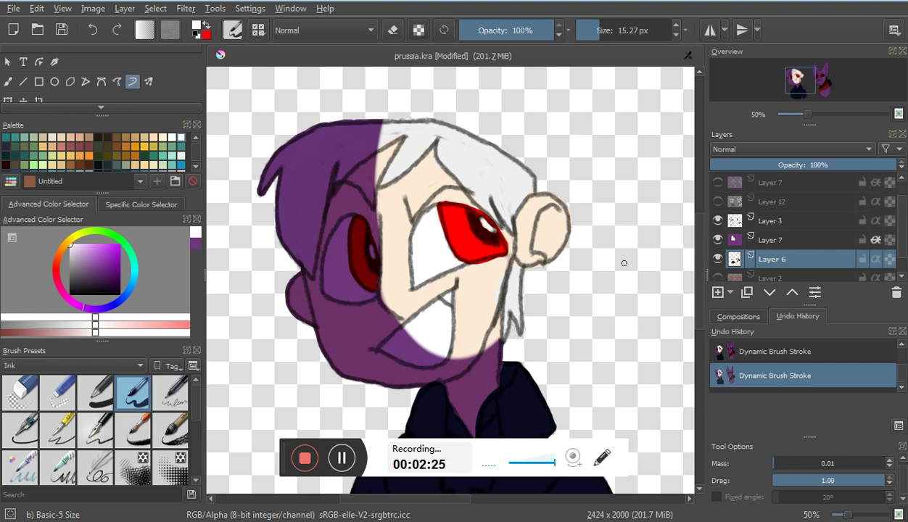
click(765, 240)
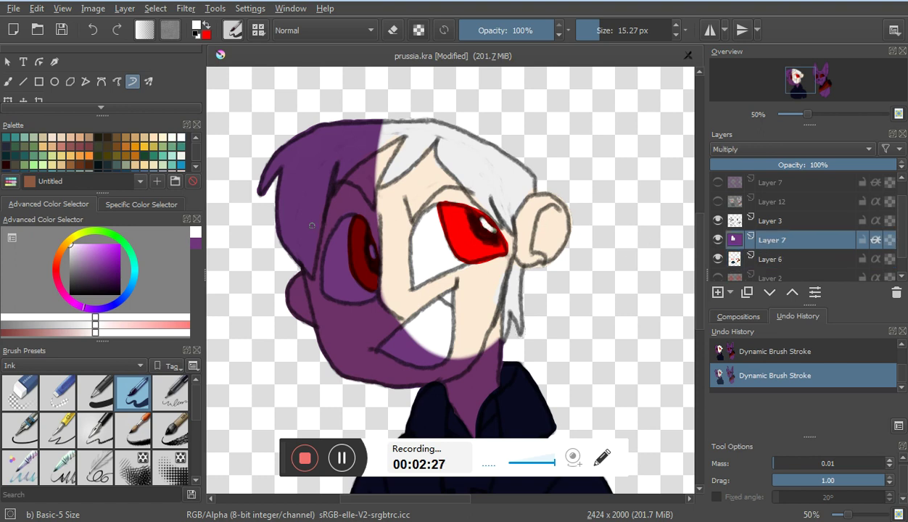
click(26, 397)
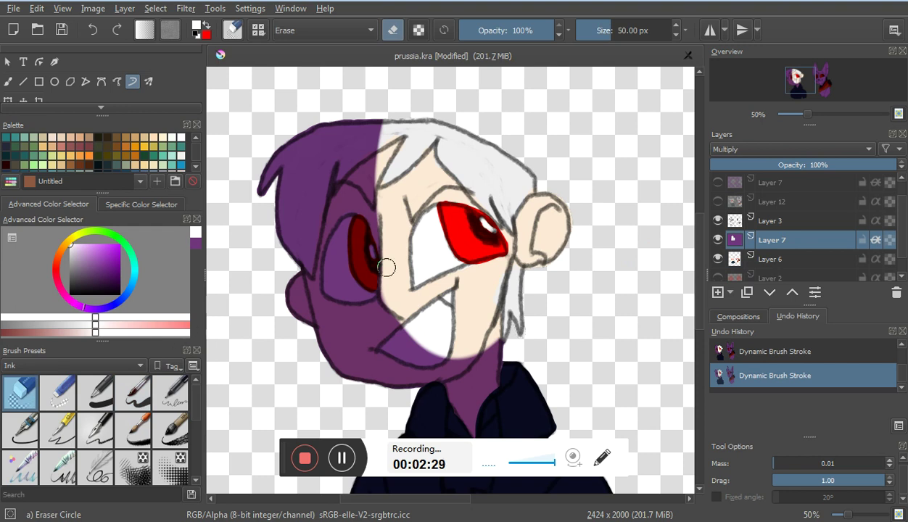
drag(789, 80, 786, 90)
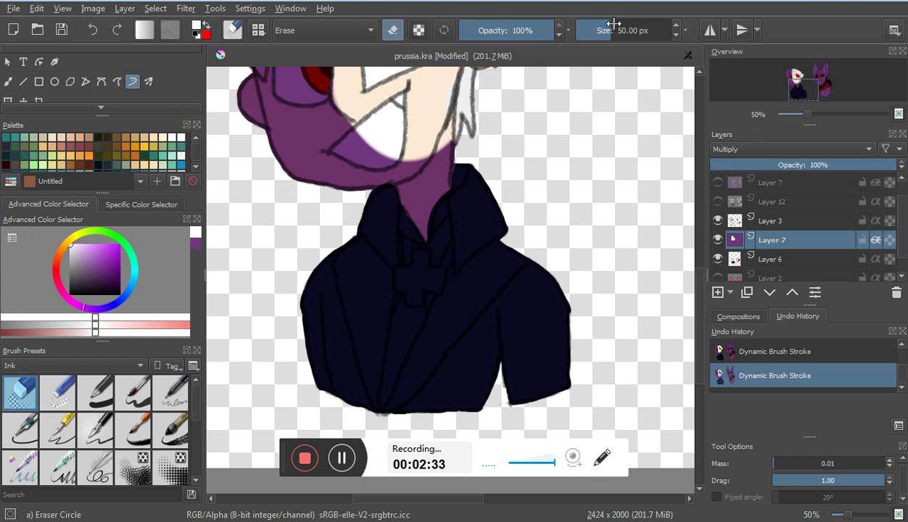
click(342, 458)
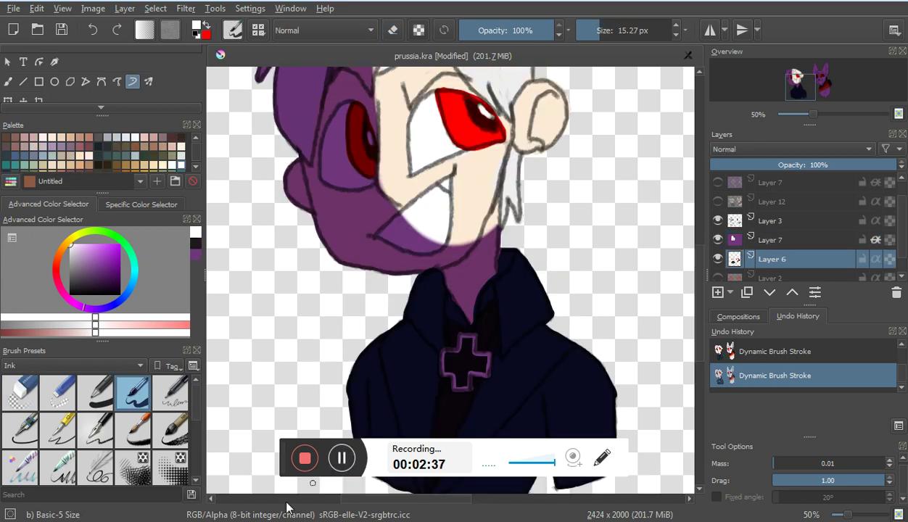
Step: Set the Eraser Circle preset to 139.63 px and try erasing along the boy's collar on Layer 6, undoing the stroke
click(39, 390)
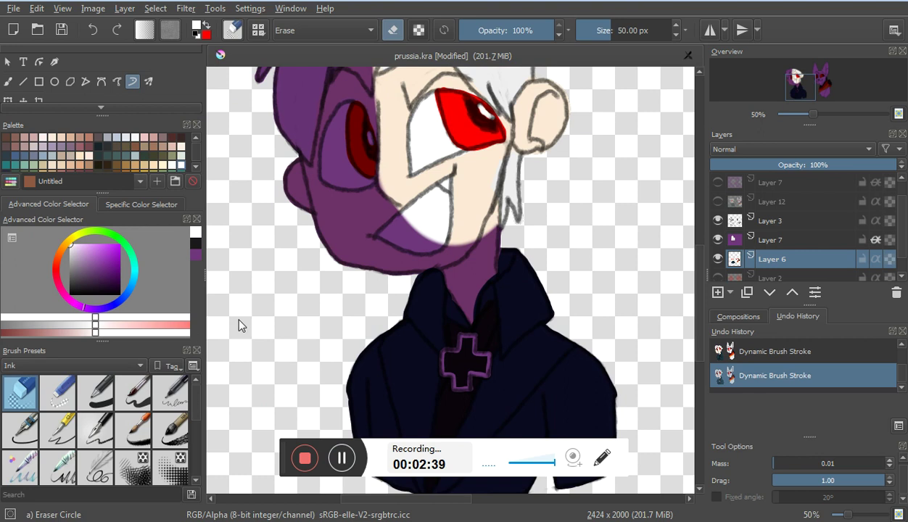
drag(594, 28, 625, 29)
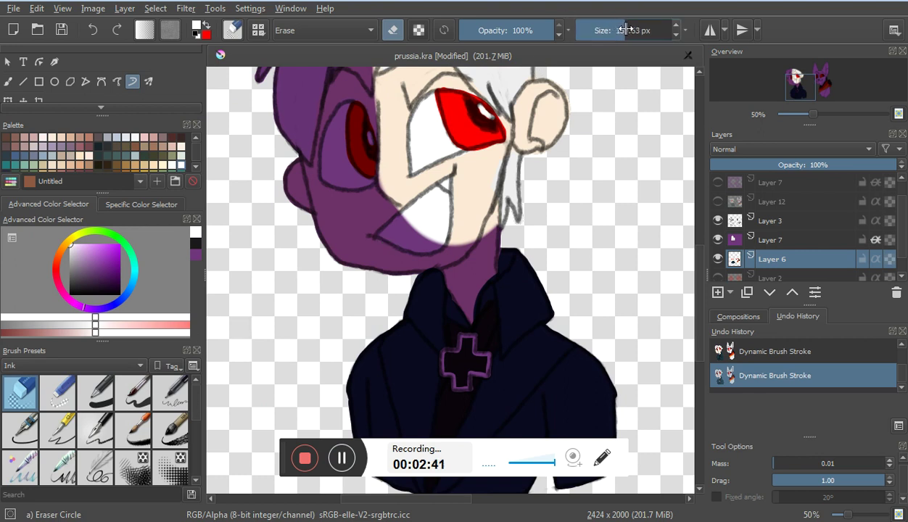
drag(794, 75, 788, 87)
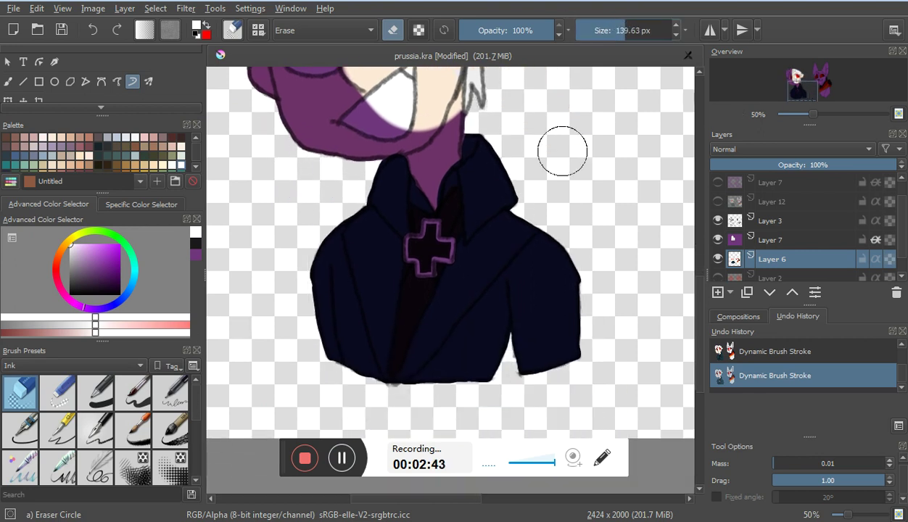
mouse_move(502, 138)
mouse_down()
mouse_move(511, 204)
mouse_move(502, 192)
mouse_up()
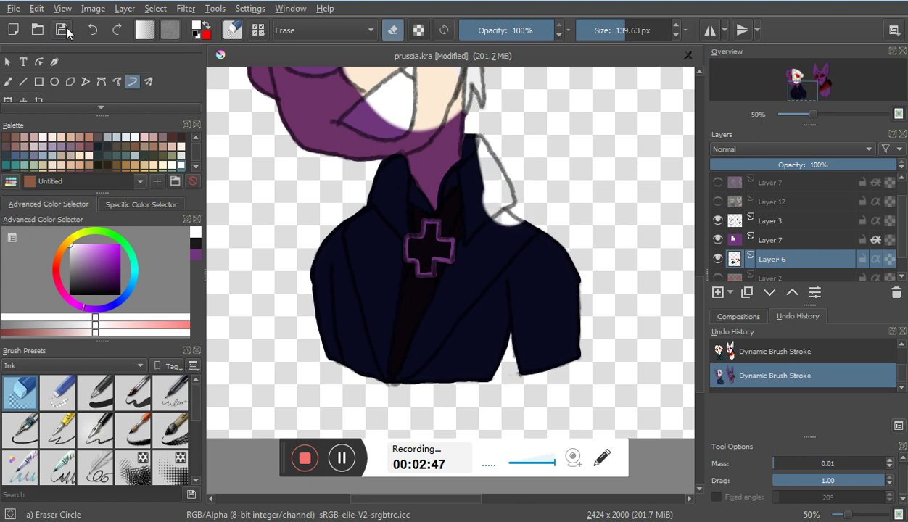
click(93, 29)
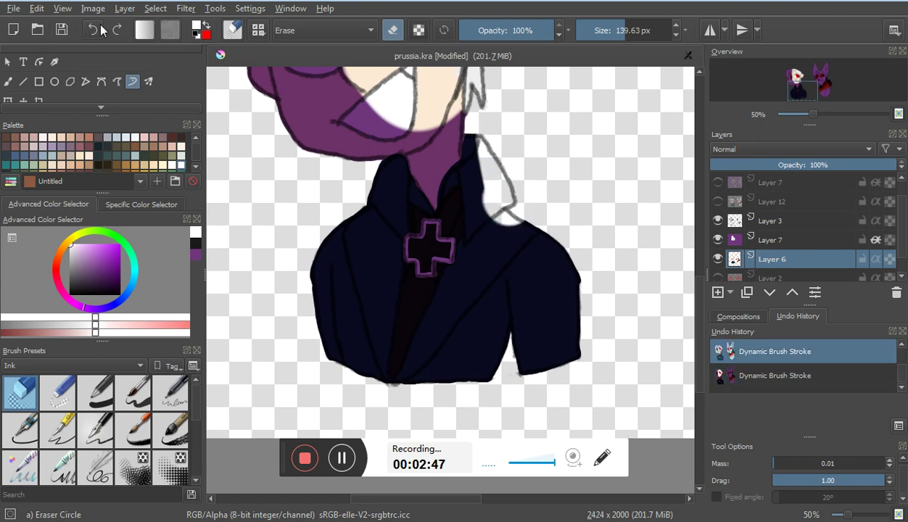
Step: Erase the purple shading on Layer 7 from the ear side of the boy's collar, shoulder, sleeve and neck
click(814, 240)
mouse_move(495, 142)
mouse_down()
mouse_move(509, 196)
mouse_move(492, 154)
mouse_move(547, 247)
mouse_move(572, 375)
mouse_move(576, 267)
mouse_up()
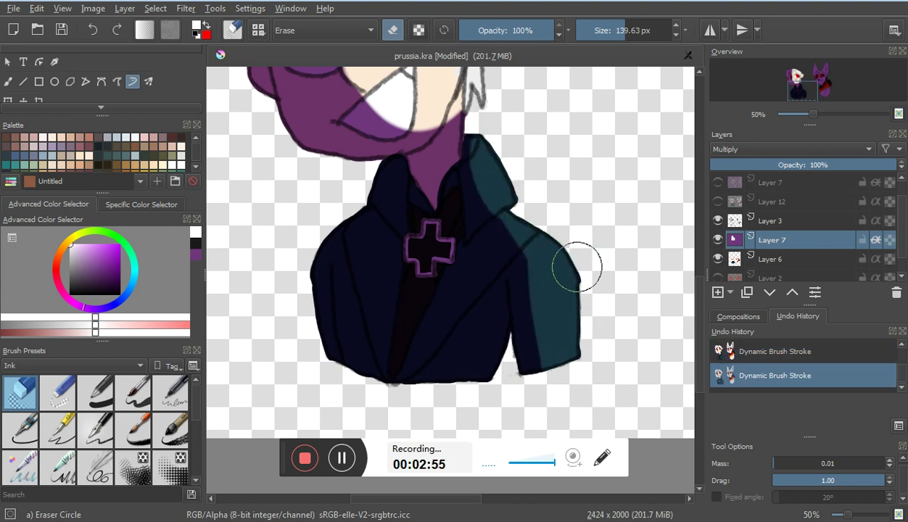
mouse_move(792, 86)
mouse_down()
mouse_move(803, 87)
mouse_move(792, 95)
mouse_up()
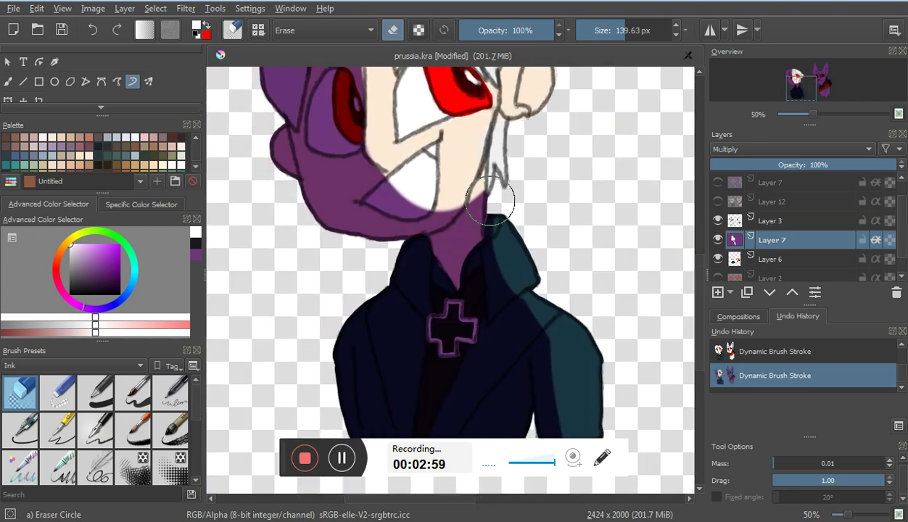
mouse_move(490, 204)
mouse_down()
mouse_move(502, 213)
mouse_move(533, 186)
mouse_up()
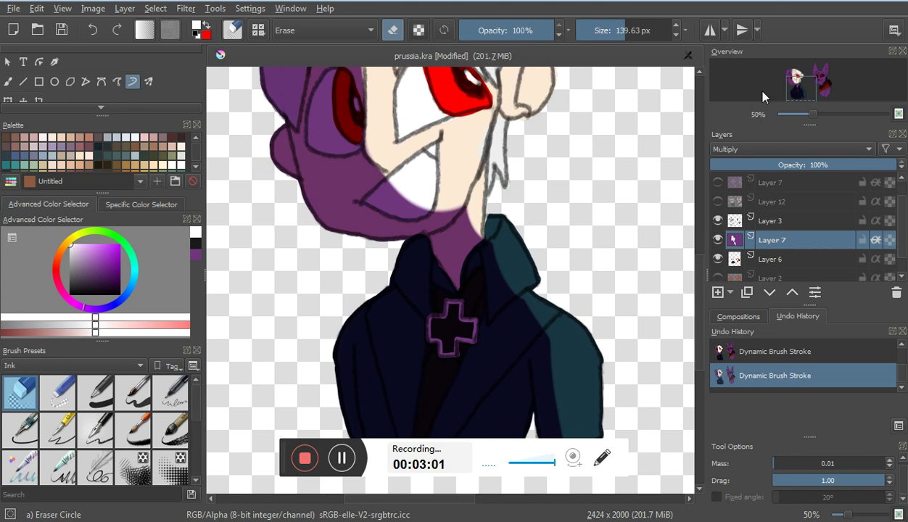
Step: Erase the purple shading from the lit half of the animal character's face, muzzle and ear at 33% zoom
drag(806, 94, 824, 80)
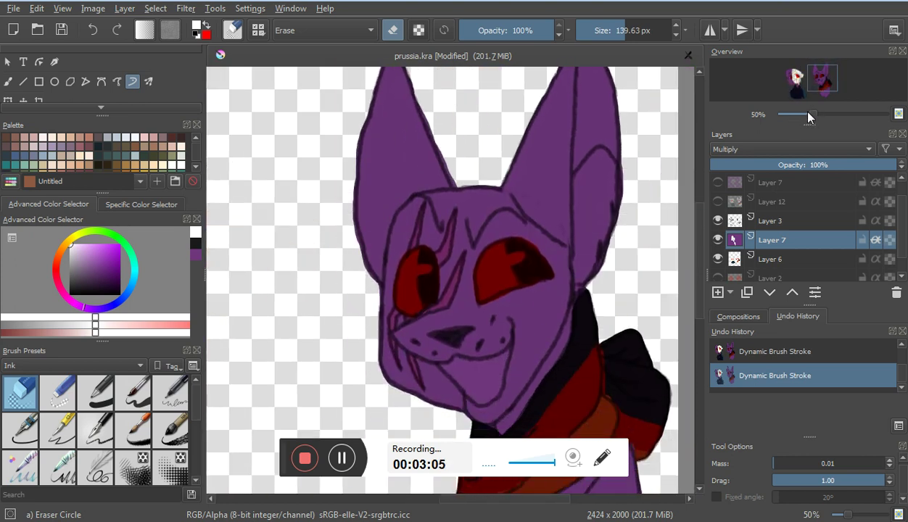
drag(812, 110, 807, 113)
mouse_move(611, 140)
mouse_down()
mouse_move(555, 116)
mouse_move(543, 260)
mouse_move(567, 252)
mouse_move(562, 152)
mouse_move(531, 121)
mouse_move(519, 283)
mouse_move(496, 182)
mouse_move(498, 232)
mouse_move(475, 297)
mouse_move(467, 207)
mouse_move(457, 314)
mouse_move(434, 312)
mouse_move(472, 337)
mouse_move(467, 351)
mouse_move(521, 276)
mouse_move(464, 319)
mouse_move(502, 290)
mouse_up()
Step: Erase the purple shading from the lit side of the animal character's scarf, knot and chest, and save the document
click(820, 85)
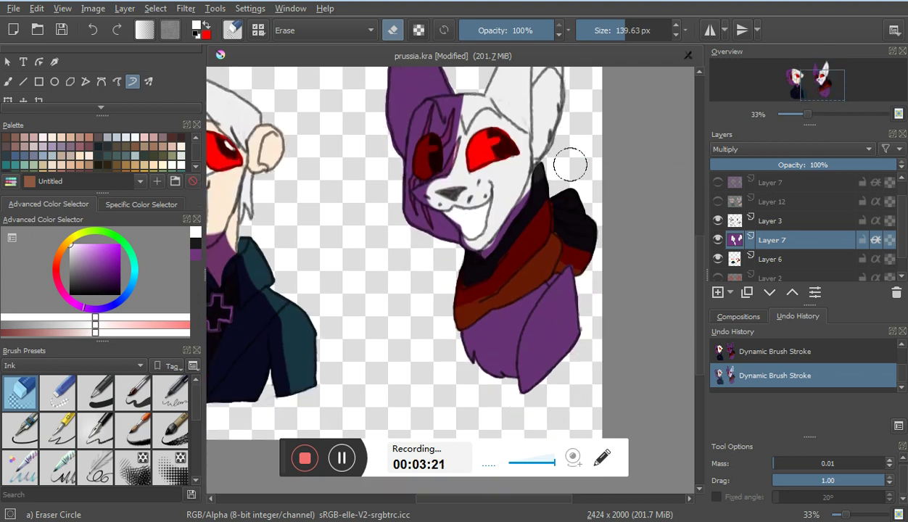
mouse_move(553, 170)
mouse_down()
mouse_move(537, 246)
mouse_move(526, 178)
mouse_move(547, 221)
mouse_move(538, 254)
mouse_move(564, 239)
mouse_move(574, 250)
mouse_move(568, 187)
mouse_up()
mouse_move(556, 240)
mouse_down()
mouse_move(578, 349)
mouse_move(555, 290)
mouse_move(558, 257)
mouse_up()
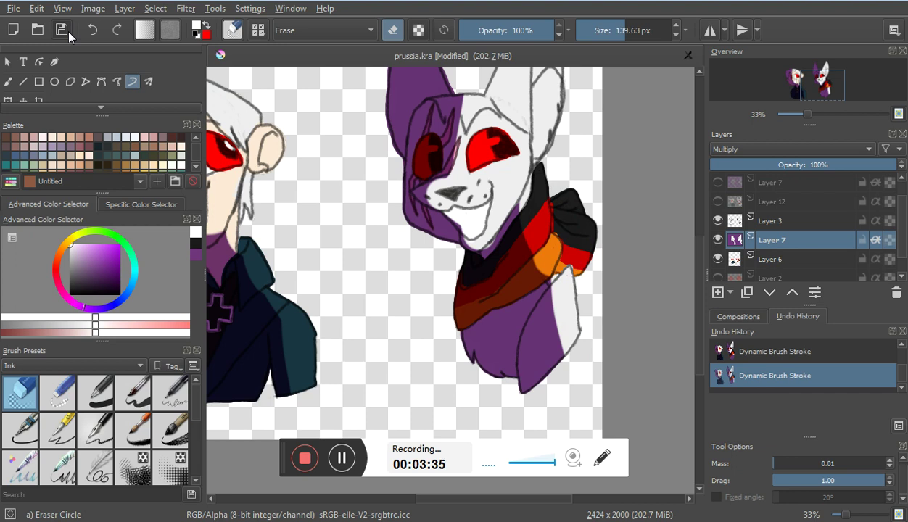
key(ctrl+s)
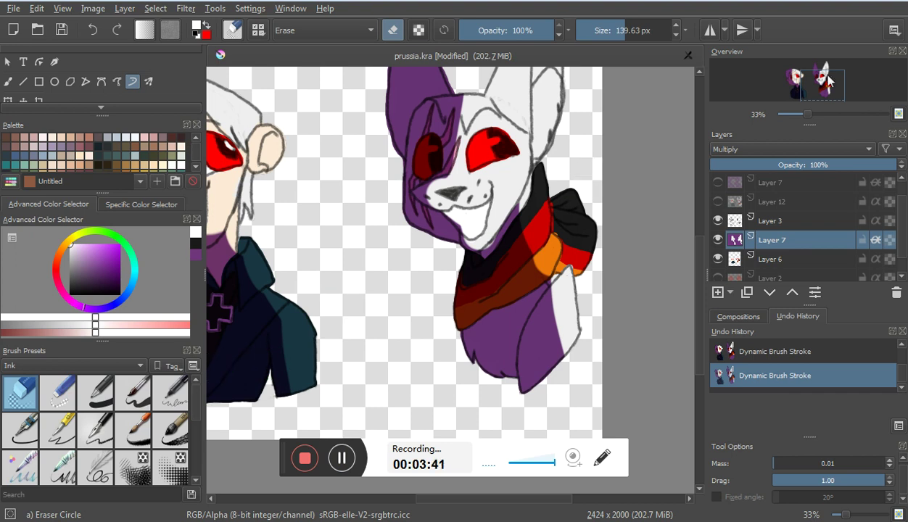
Step: Browse the brush preset tags and choose the Blender Basic preset from My Favorites
drag(838, 76, 809, 91)
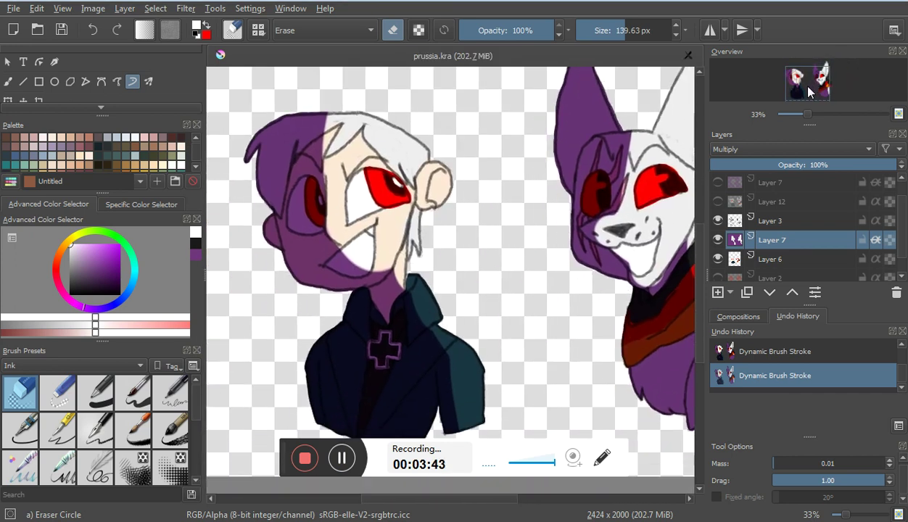
click(127, 365)
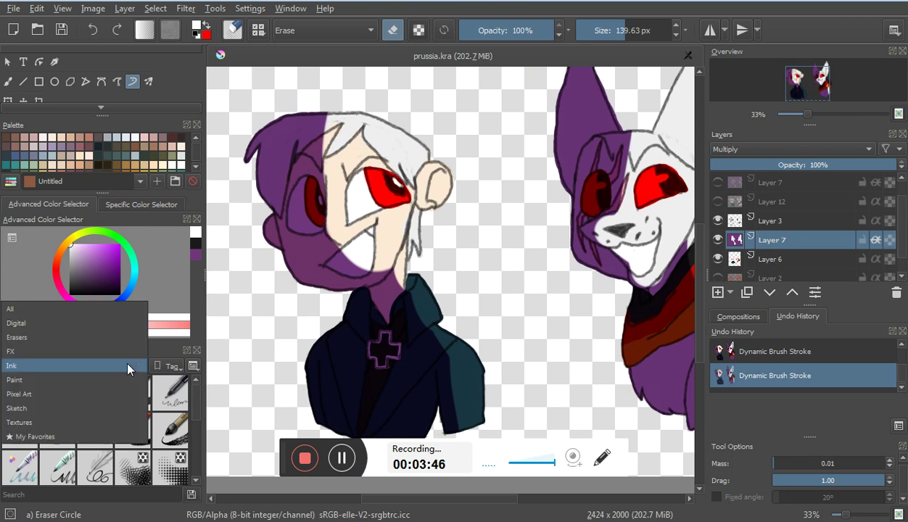
click(96, 422)
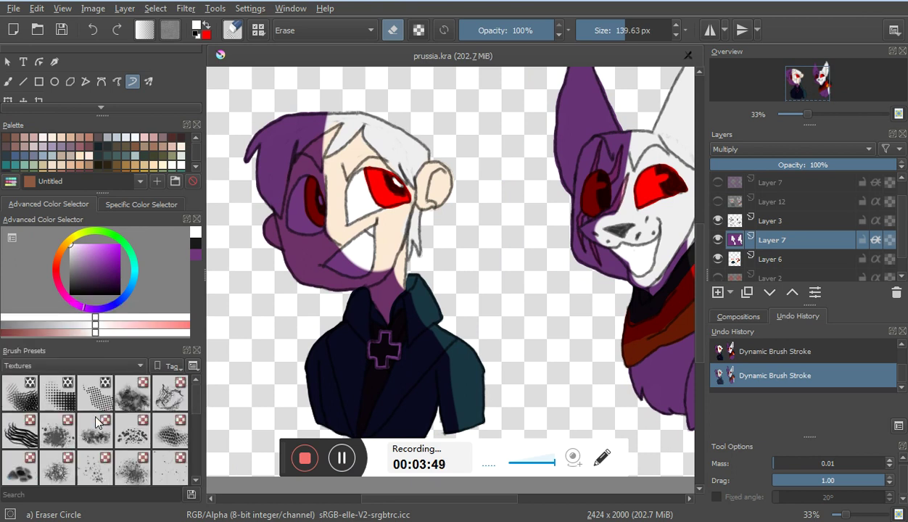
click(138, 364)
click(110, 381)
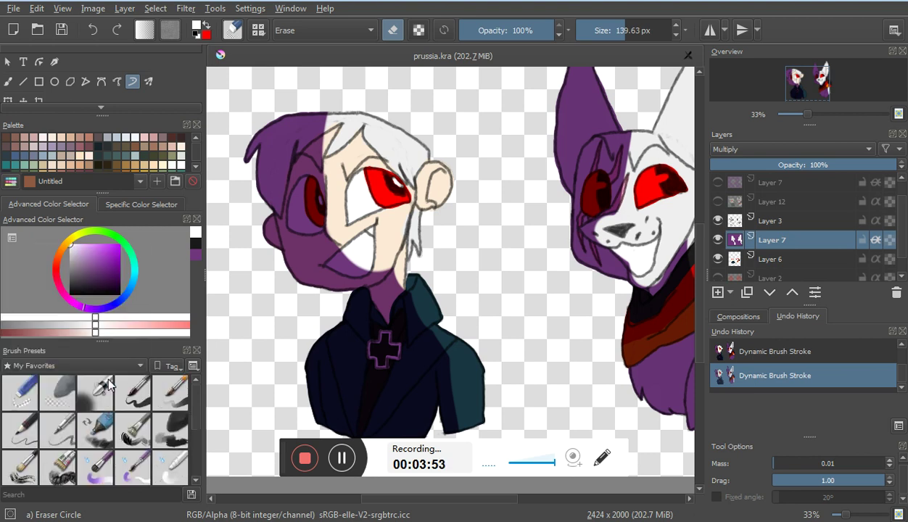
click(168, 465)
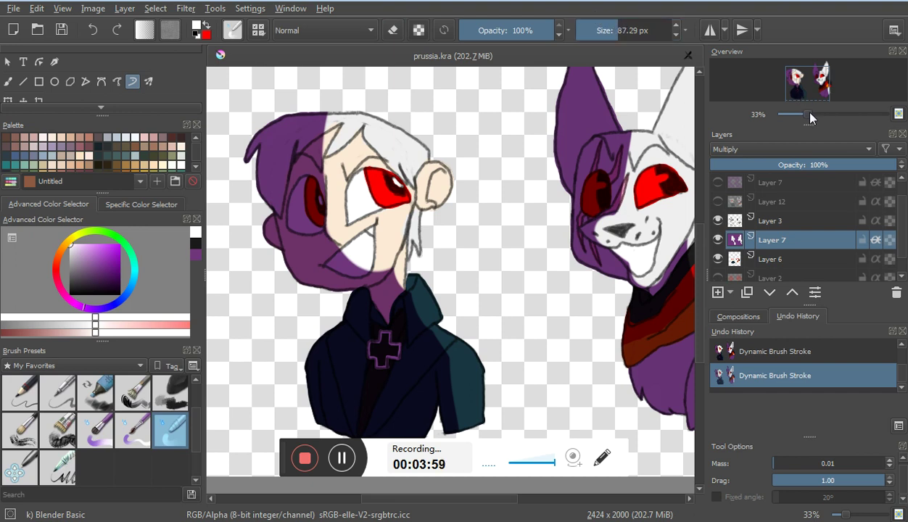
Step: Blend the hard shading edge across the boy's hair, forehead and brow with Blender Basic at 87.29 px
scroll(817, 112, up, 2)
drag(806, 81, 799, 78)
mouse_move(387, 109)
mouse_down()
mouse_move(379, 108)
mouse_move(374, 194)
mouse_up()
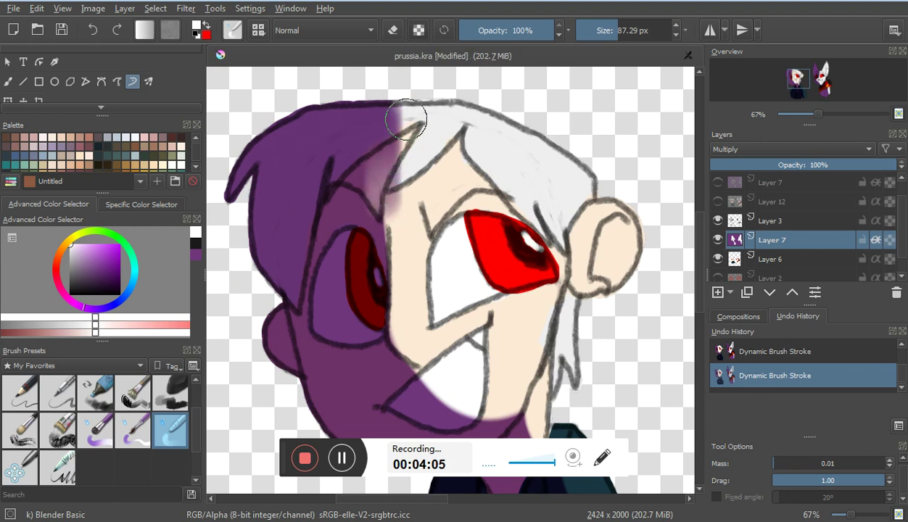
drag(406, 120, 395, 195)
drag(377, 105, 391, 210)
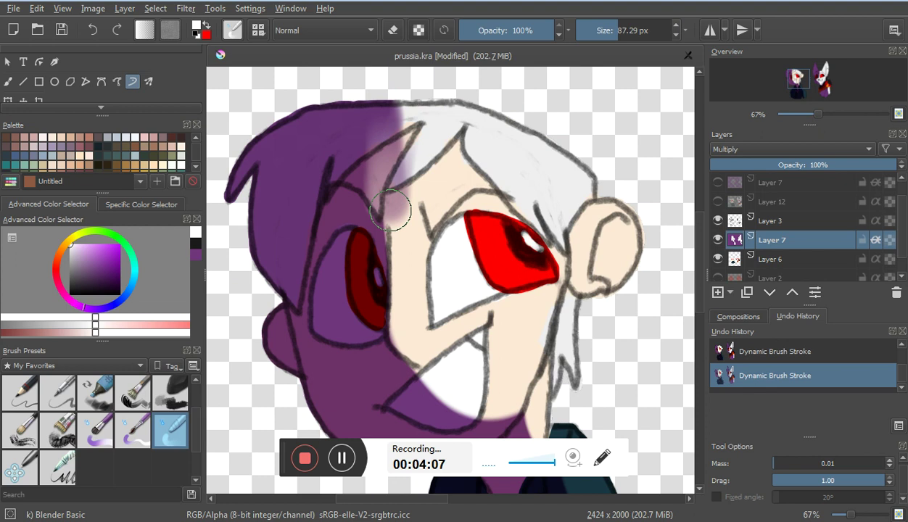
mouse_move(420, 115)
mouse_down()
mouse_move(382, 237)
mouse_move(380, 175)
mouse_move(388, 144)
mouse_move(408, 123)
mouse_move(367, 189)
mouse_up()
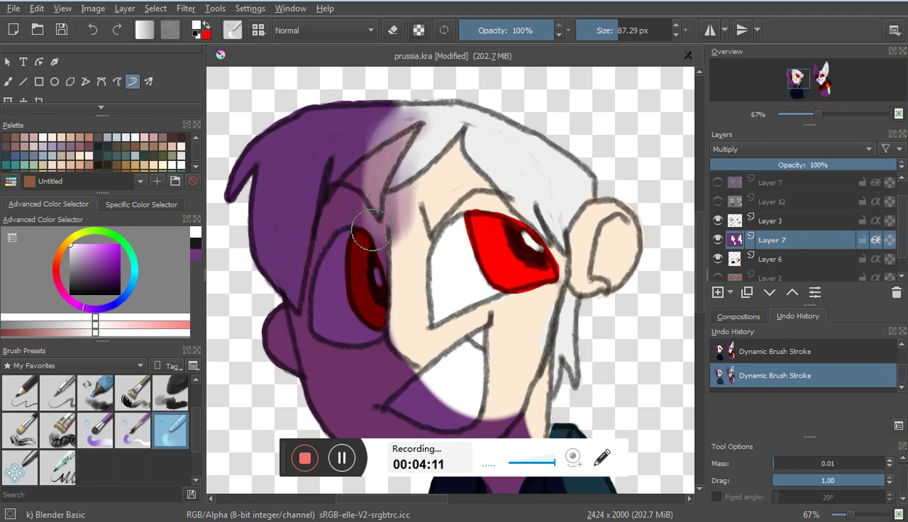
mouse_move(360, 243)
mouse_down()
mouse_move(364, 152)
mouse_move(381, 129)
mouse_move(406, 113)
mouse_move(420, 116)
mouse_move(375, 148)
mouse_move(405, 124)
mouse_move(450, 120)
mouse_move(382, 171)
mouse_move(396, 123)
mouse_move(378, 215)
mouse_up()
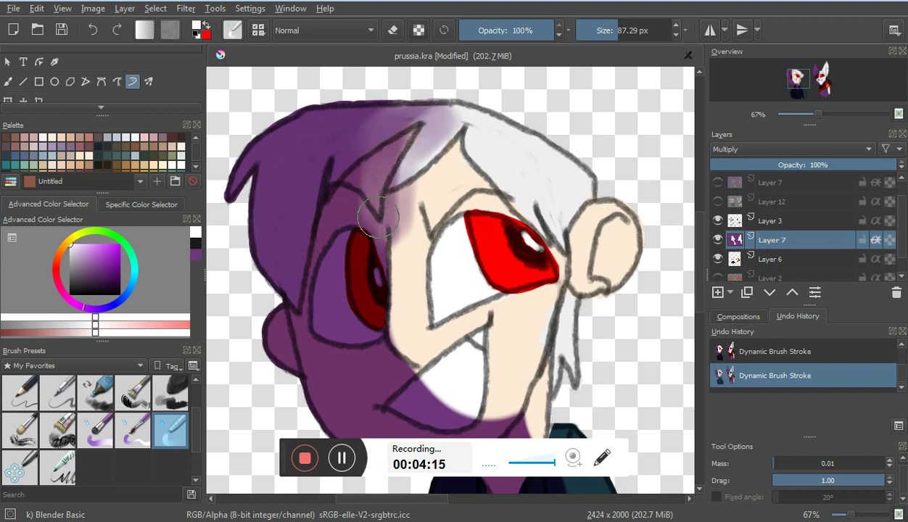
mouse_move(423, 137)
mouse_down()
mouse_move(391, 211)
mouse_move(438, 178)
mouse_move(424, 261)
mouse_move(436, 208)
mouse_move(432, 278)
mouse_move(542, 214)
mouse_up()
Step: Soften the shading edges across the boy's mouth, chin, neck, collar and coat sleeve with the blender brush
drag(799, 65, 778, 83)
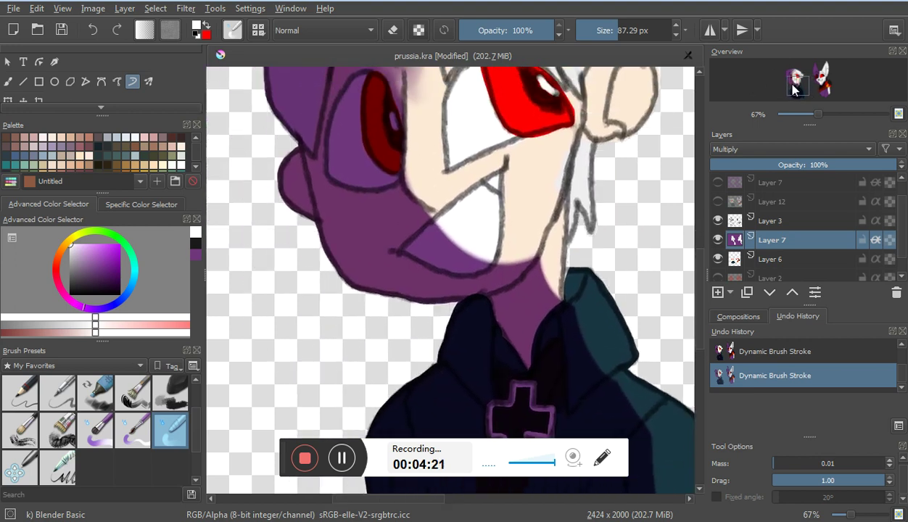
mouse_move(448, 232)
mouse_down()
mouse_move(438, 227)
mouse_move(490, 267)
mouse_move(492, 225)
mouse_move(479, 210)
mouse_move(533, 256)
mouse_move(487, 243)
mouse_move(480, 231)
mouse_move(538, 257)
mouse_move(539, 247)
mouse_move(540, 256)
mouse_move(486, 259)
mouse_move(495, 286)
mouse_up()
mouse_move(474, 241)
mouse_down()
mouse_move(495, 262)
mouse_move(469, 250)
mouse_move(494, 277)
mouse_move(506, 239)
mouse_move(524, 270)
mouse_move(536, 253)
mouse_move(489, 277)
mouse_move(474, 250)
mouse_move(457, 259)
mouse_move(463, 283)
mouse_move(445, 242)
mouse_move(443, 289)
mouse_move(475, 281)
mouse_move(469, 234)
mouse_move(477, 261)
mouse_move(512, 225)
mouse_move(501, 235)
mouse_move(505, 253)
mouse_move(463, 253)
mouse_move(460, 277)
mouse_move(494, 294)
mouse_move(558, 270)
mouse_move(537, 347)
mouse_move(573, 240)
mouse_move(572, 319)
mouse_up()
drag(789, 82, 784, 91)
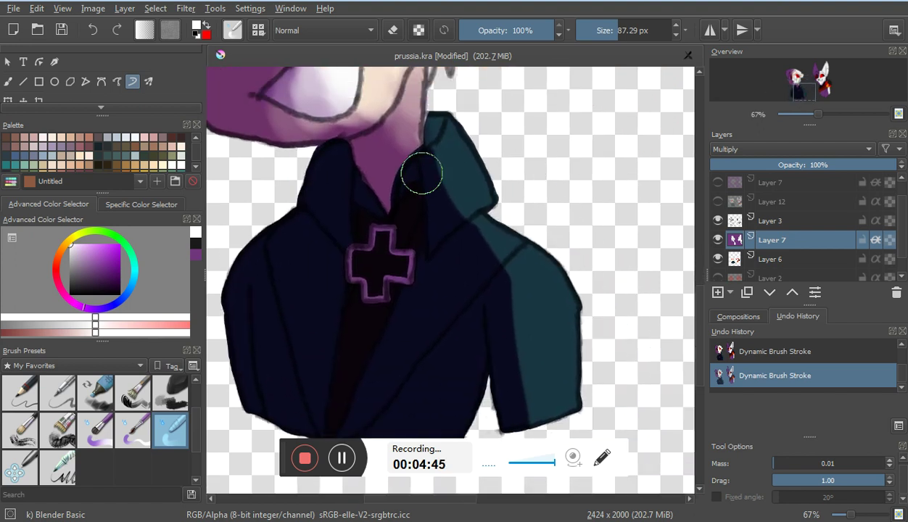
mouse_move(421, 173)
mouse_down()
mouse_move(451, 203)
mouse_move(444, 165)
mouse_move(460, 201)
mouse_move(464, 150)
mouse_move(486, 232)
mouse_move(446, 155)
mouse_move(454, 194)
mouse_move(503, 267)
mouse_move(447, 208)
mouse_move(512, 300)
mouse_move(506, 257)
mouse_move(528, 354)
mouse_move(523, 296)
mouse_move(521, 325)
mouse_move(506, 339)
mouse_move(529, 424)
mouse_move(540, 340)
mouse_move(540, 411)
mouse_up()
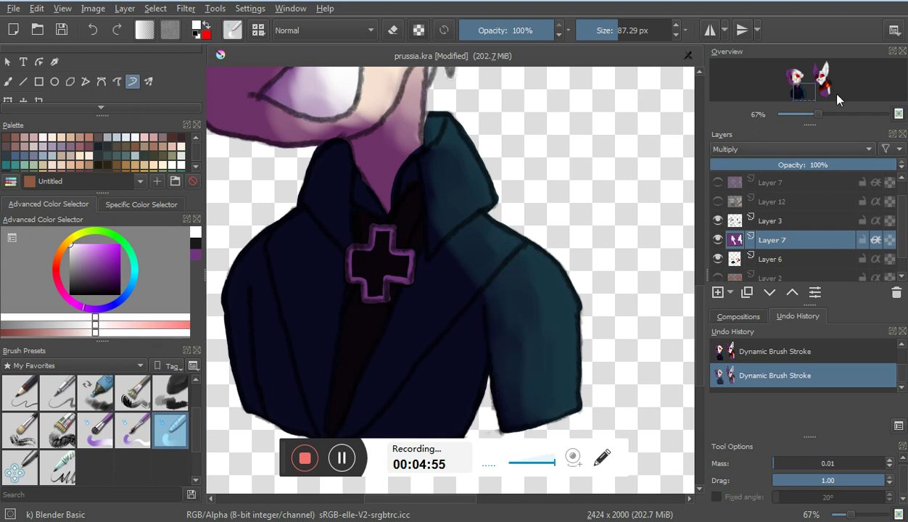
Step: Blend the shading edge down the animal character's forehead, between the eyes and across the muzzle
drag(800, 92, 817, 75)
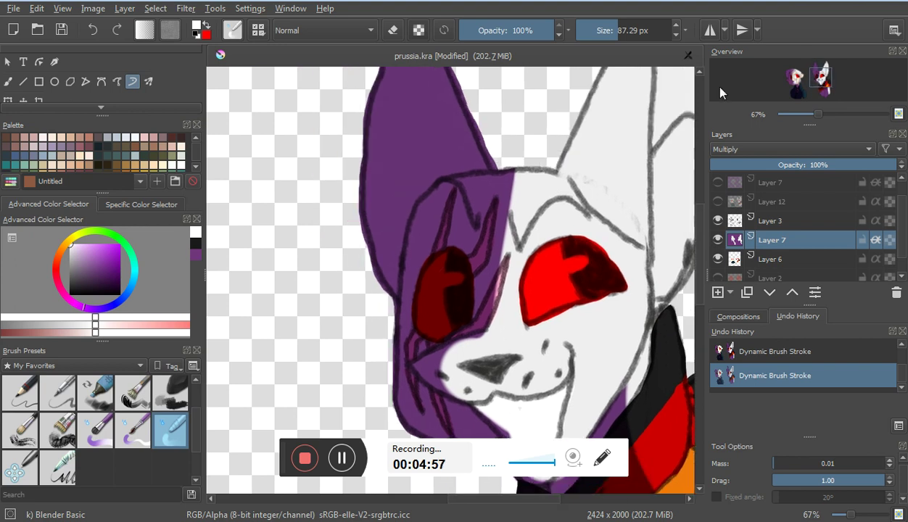
mouse_move(525, 190)
mouse_down()
mouse_move(510, 188)
mouse_move(486, 294)
mouse_move(513, 187)
mouse_move(528, 172)
mouse_move(515, 255)
mouse_up()
drag(517, 211, 496, 259)
mouse_move(512, 208)
mouse_down()
mouse_move(534, 188)
mouse_move(494, 218)
mouse_move(513, 259)
mouse_move(509, 278)
mouse_move(463, 352)
mouse_move(431, 377)
mouse_move(470, 345)
mouse_move(441, 378)
mouse_move(472, 387)
mouse_move(522, 355)
mouse_up()
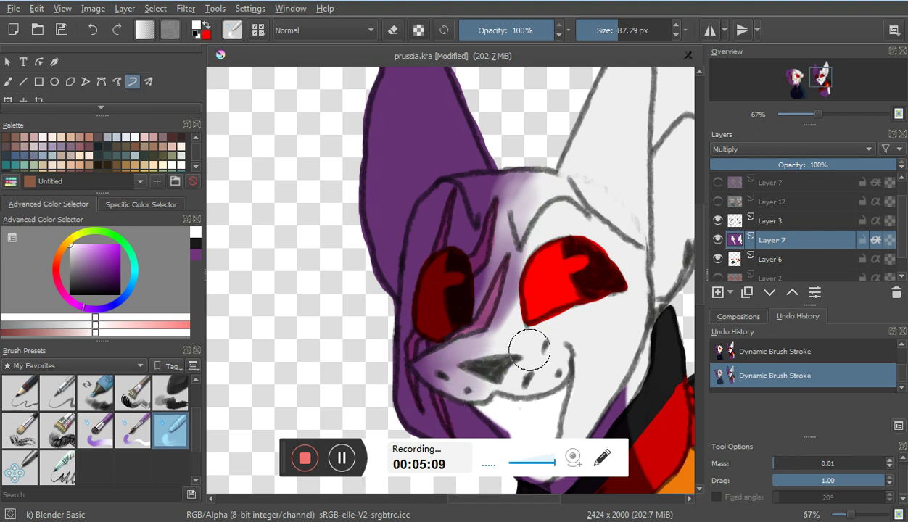
Step: Blend the shading edges around the animal character's open mouth, chin and the jaw beside the scarf
drag(803, 88, 820, 89)
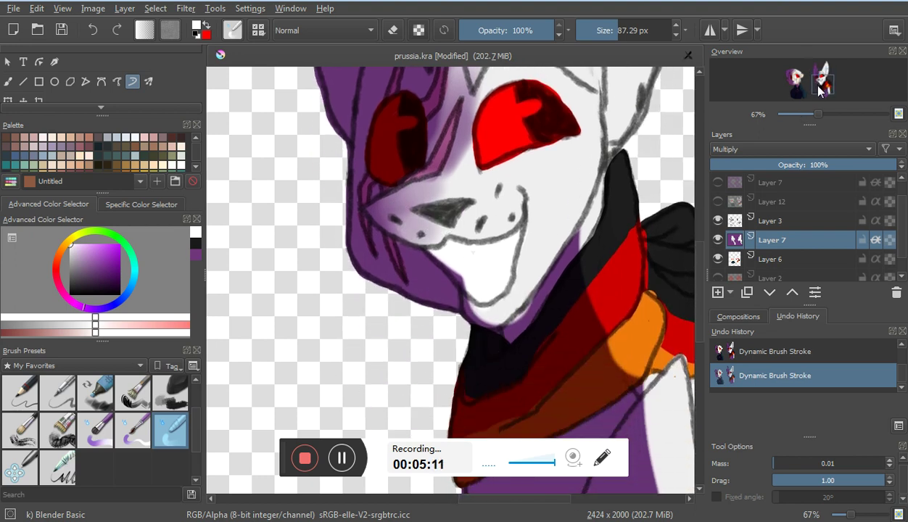
mouse_move(459, 262)
mouse_down()
mouse_move(483, 289)
mouse_move(447, 249)
mouse_up()
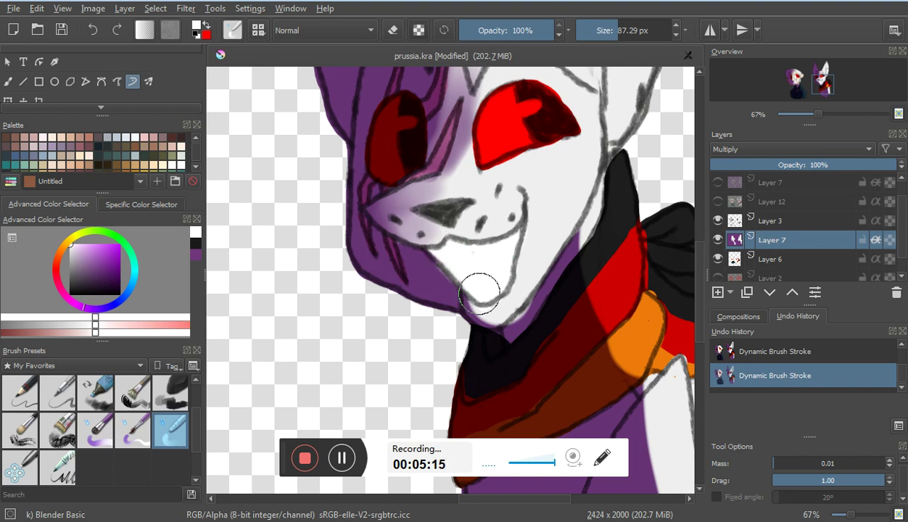
mouse_move(477, 301)
mouse_down()
mouse_move(497, 313)
mouse_move(496, 321)
mouse_move(475, 320)
mouse_move(472, 292)
mouse_move(437, 287)
mouse_move(489, 313)
mouse_up()
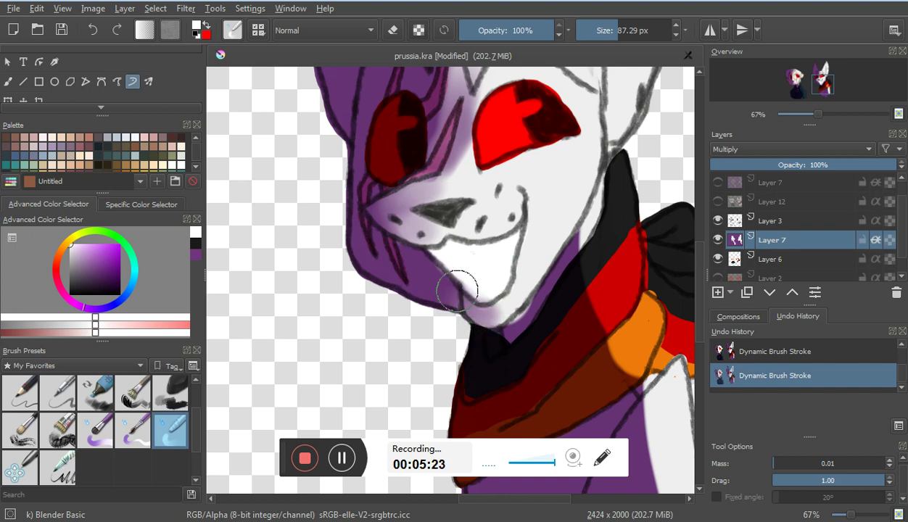
mouse_move(461, 287)
mouse_down()
mouse_move(428, 259)
mouse_move(449, 266)
mouse_up()
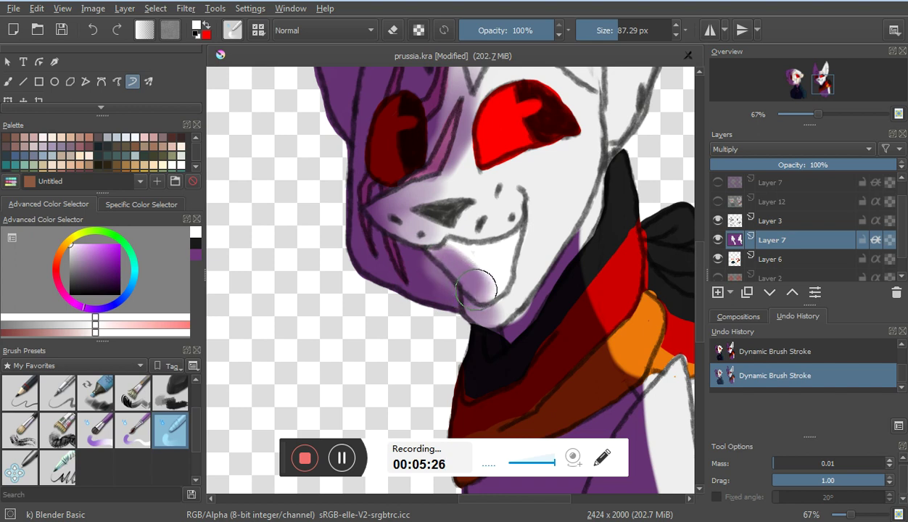
mouse_move(473, 248)
mouse_down()
mouse_move(490, 280)
mouse_move(449, 248)
mouse_move(482, 258)
mouse_move(508, 245)
mouse_move(486, 279)
mouse_move(502, 263)
mouse_move(483, 268)
mouse_up()
mouse_move(564, 239)
mouse_down()
mouse_move(558, 270)
mouse_move(606, 196)
mouse_move(609, 181)
mouse_move(581, 169)
mouse_up()
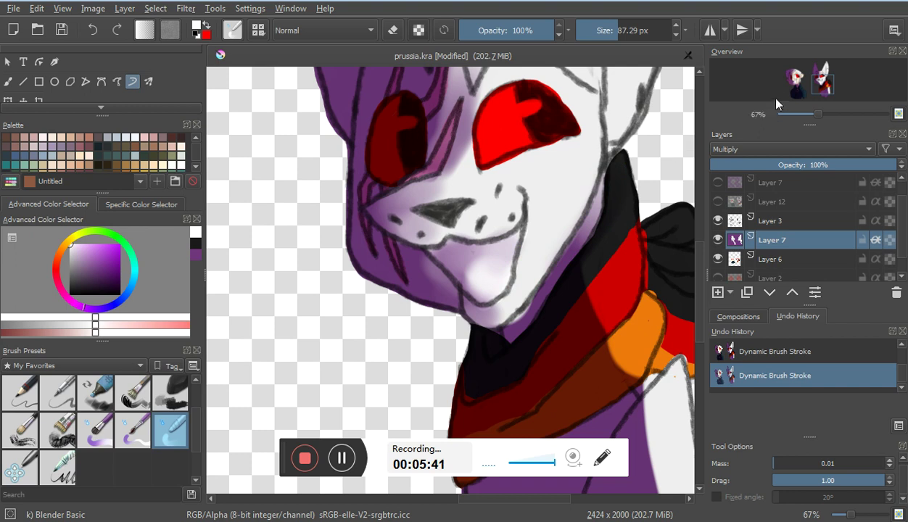
Step: Blend the shading edges across the animal character's striped scarf and the lit side of its chest with the blender brush
drag(824, 87, 829, 91)
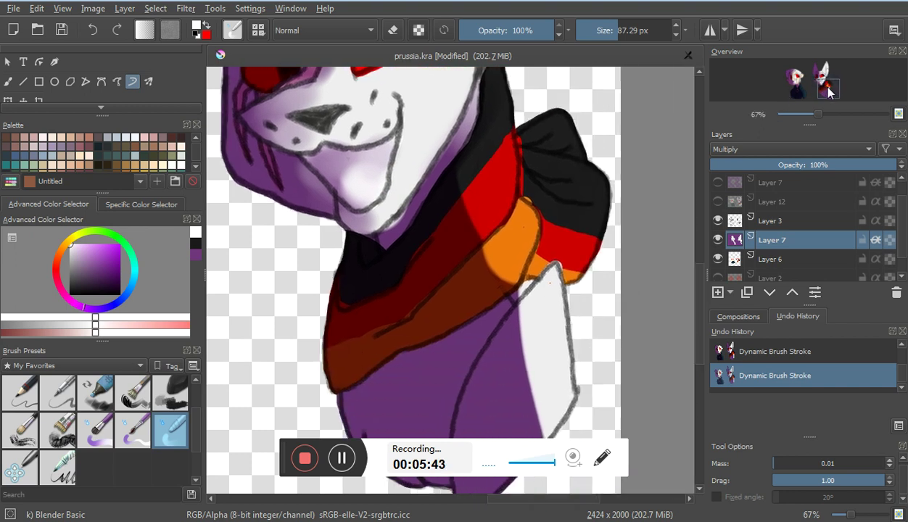
mouse_move(457, 208)
mouse_down()
mouse_move(459, 169)
mouse_move(470, 237)
mouse_move(467, 176)
mouse_move(478, 135)
mouse_move(493, 250)
mouse_move(509, 258)
mouse_move(475, 206)
mouse_move(465, 211)
mouse_move(501, 289)
mouse_move(511, 286)
mouse_move(494, 280)
mouse_move(445, 217)
mouse_move(458, 262)
mouse_move(492, 280)
mouse_move(501, 245)
mouse_move(488, 220)
mouse_move(476, 220)
mouse_move(485, 244)
mouse_move(508, 253)
mouse_move(513, 238)
mouse_move(456, 254)
mouse_move(492, 281)
mouse_move(485, 235)
mouse_move(498, 268)
mouse_move(473, 234)
mouse_move(462, 250)
mouse_move(516, 273)
mouse_up()
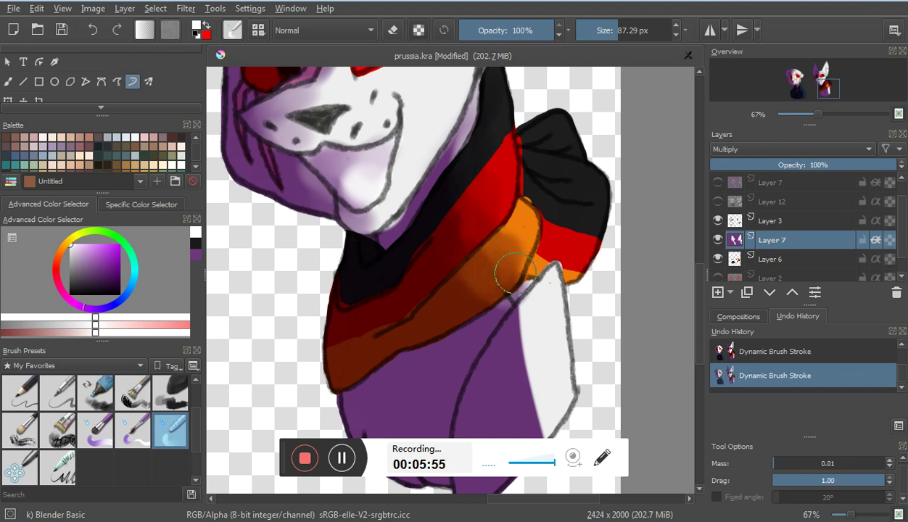
drag(833, 88, 832, 89)
mouse_move(531, 371)
mouse_down()
mouse_move(530, 306)
mouse_move(544, 260)
mouse_move(570, 217)
mouse_move(552, 278)
mouse_move(562, 261)
mouse_move(554, 318)
mouse_move(539, 280)
mouse_move(561, 382)
mouse_move(537, 389)
mouse_move(531, 328)
mouse_move(559, 242)
mouse_up()
drag(508, 369, 546, 245)
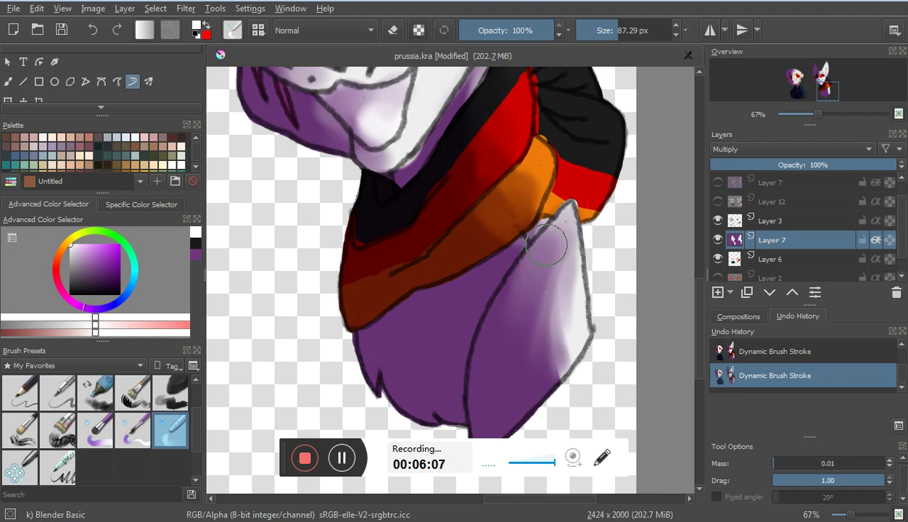
mouse_move(515, 310)
mouse_down()
mouse_move(535, 250)
mouse_move(565, 221)
mouse_up()
mouse_move(564, 270)
mouse_down()
mouse_move(569, 331)
mouse_move(561, 219)
mouse_move(571, 347)
mouse_move(561, 280)
mouse_move(553, 379)
mouse_move(543, 377)
mouse_move(543, 288)
mouse_move(557, 236)
mouse_up()
drag(563, 279, 570, 365)
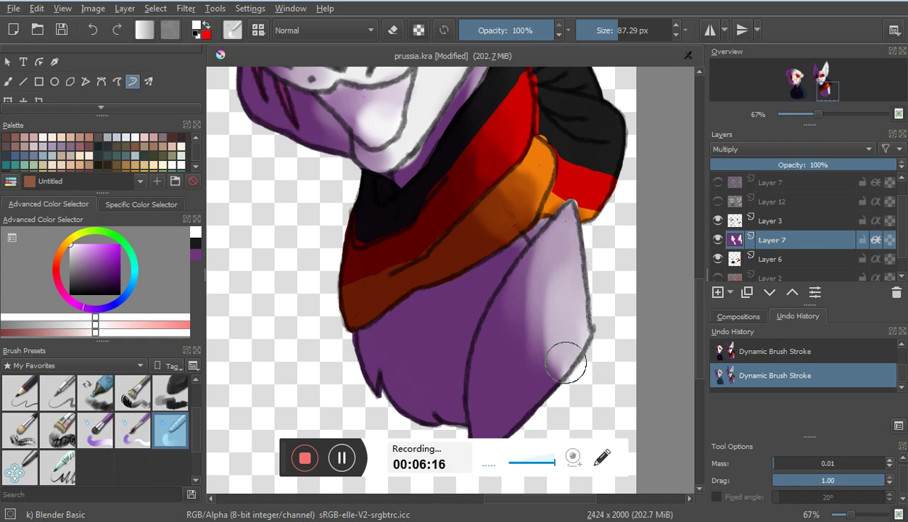
Step: Add a new layer above the purple Multiply shading layer
click(797, 114)
click(819, 86)
drag(822, 87, 802, 82)
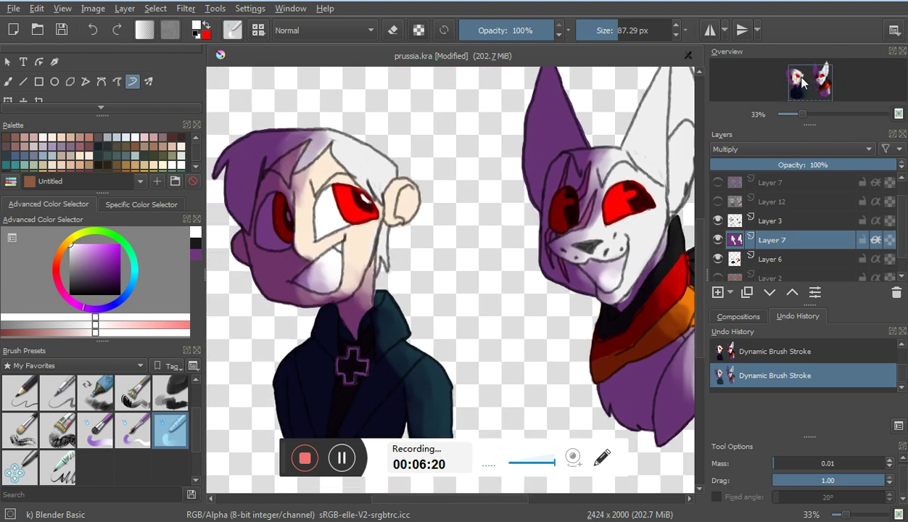
click(797, 114)
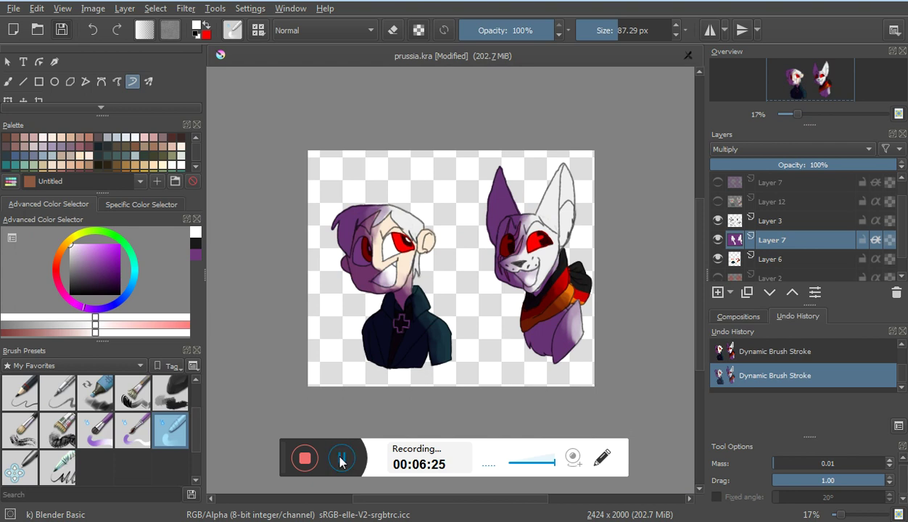
click(718, 292)
Step: Pick a warm light yellow and set the Adjust Lighten FX brush to 42% opacity and 116.73 px
drag(780, 111, 795, 111)
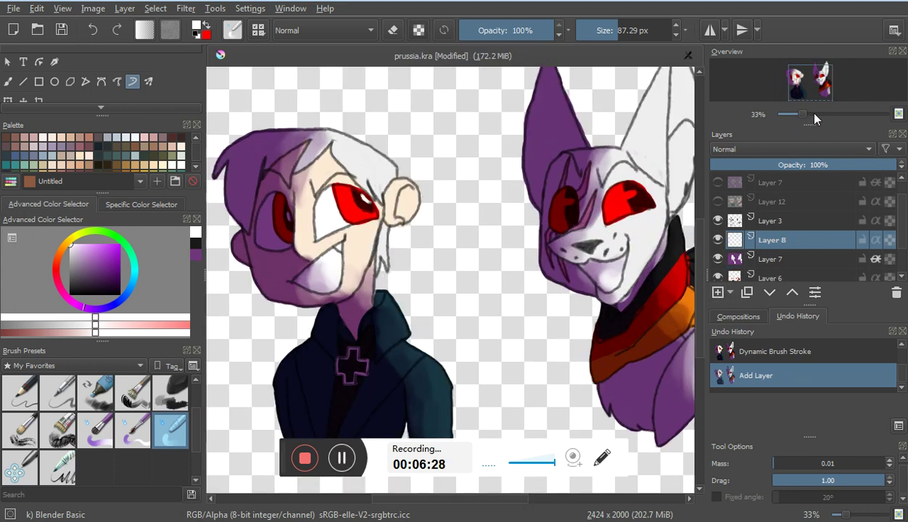
scroll(802, 94, up, 1)
click(786, 88)
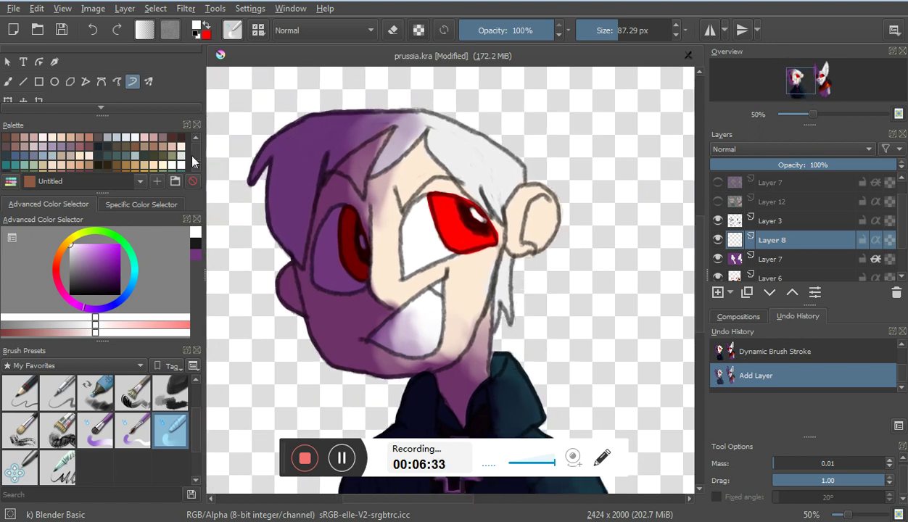
drag(64, 243, 101, 238)
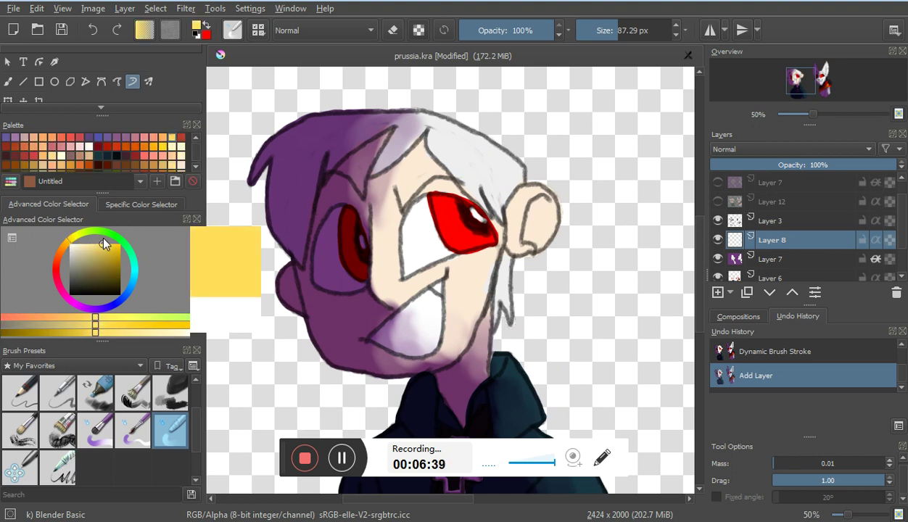
click(52, 366)
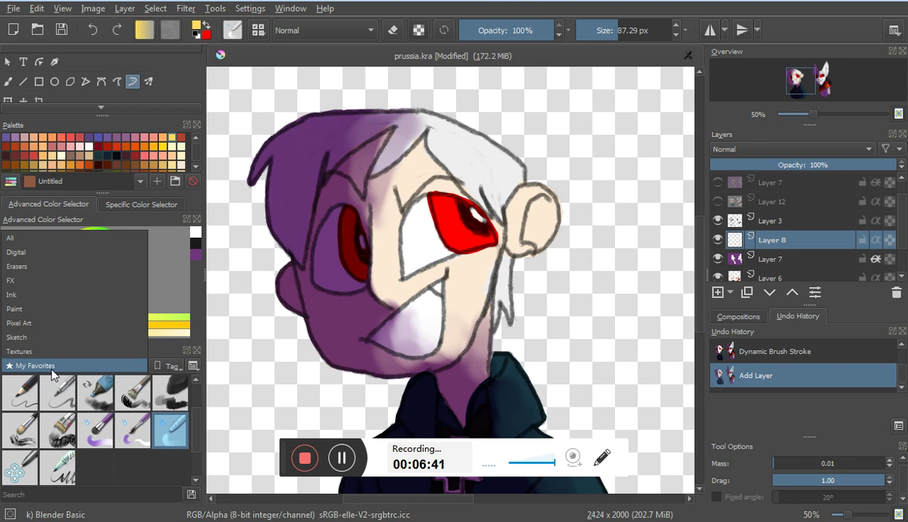
click(75, 281)
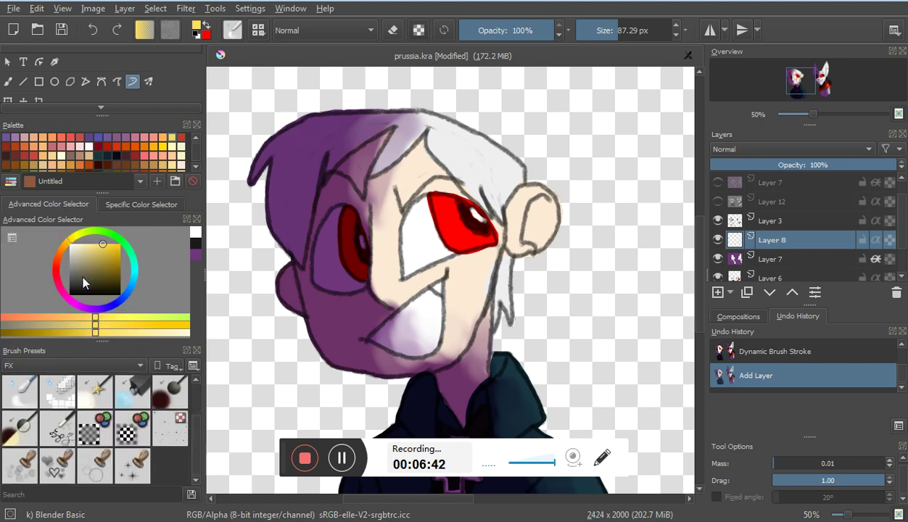
click(132, 392)
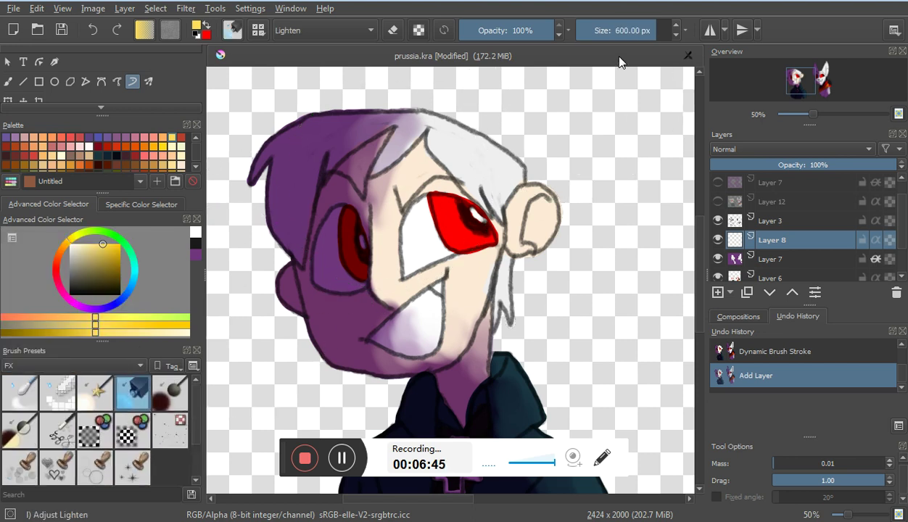
drag(545, 31, 520, 31)
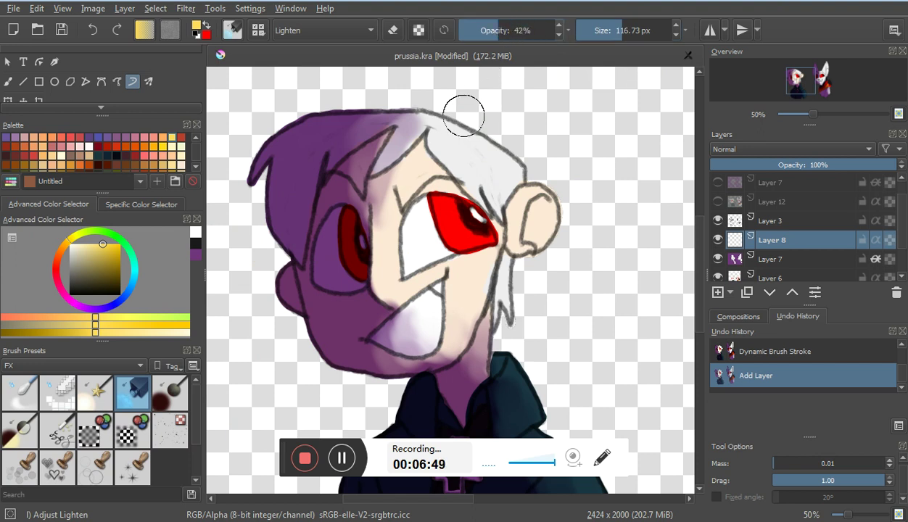
Step: Reduce the brush size to 70.71 px and paint a yellow highlight along the outer edge of the boy's white hair
mouse_move(436, 125)
mouse_down()
mouse_move(506, 157)
mouse_move(507, 178)
mouse_move(486, 182)
mouse_up()
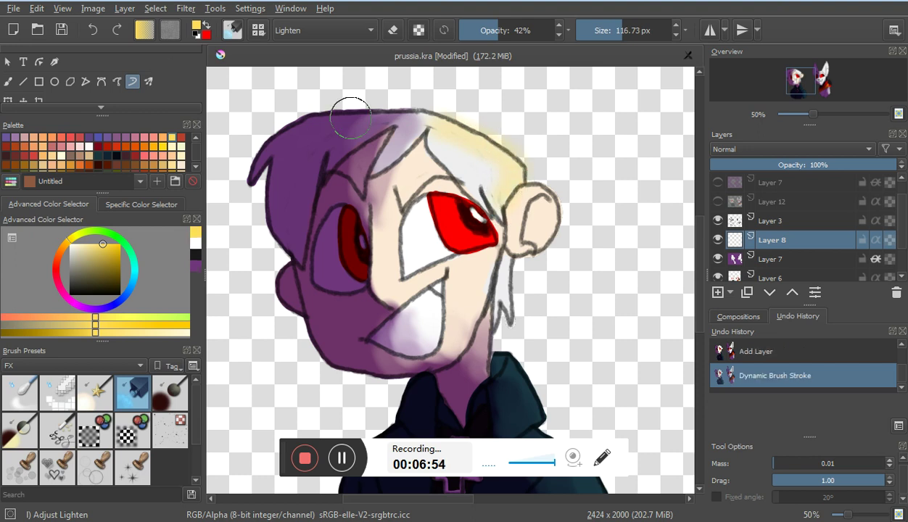
click(93, 32)
click(616, 36)
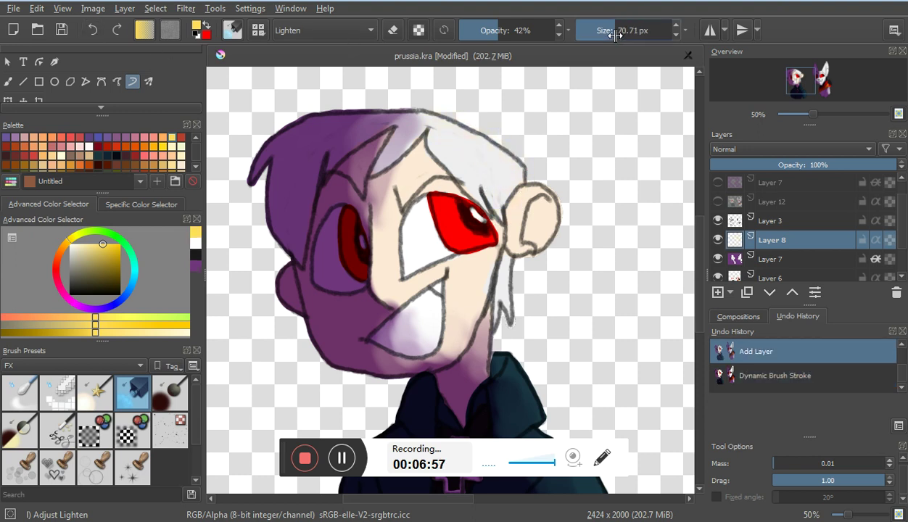
mouse_move(435, 124)
mouse_down()
mouse_move(512, 173)
mouse_move(494, 203)
mouse_up()
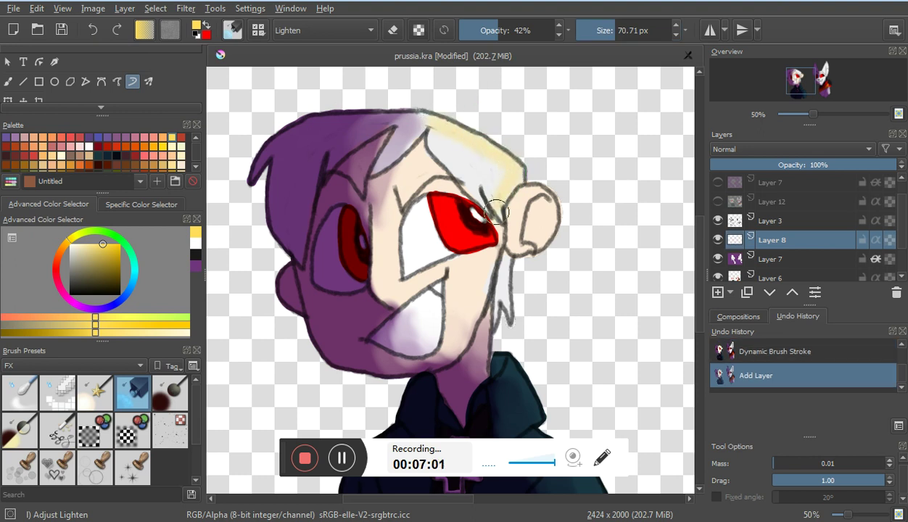
mouse_move(488, 148)
mouse_down()
mouse_move(522, 171)
mouse_move(493, 207)
mouse_up()
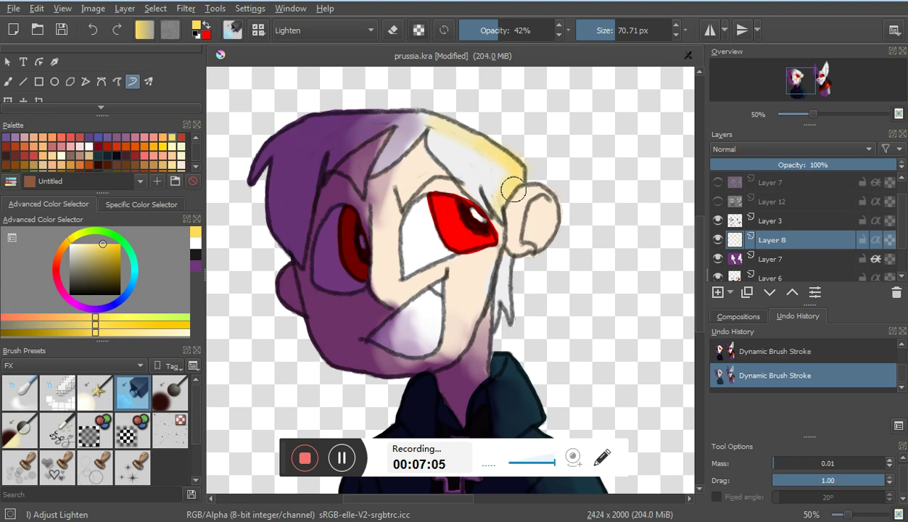
Step: Paint yellow highlights on the boy's lit ear, red eye, teeth, cheek, jawline and the hair strand below the ear
mouse_move(518, 196)
mouse_down()
mouse_move(542, 195)
mouse_move(546, 206)
mouse_move(536, 238)
mouse_move(513, 248)
mouse_move(533, 248)
mouse_move(549, 232)
mouse_move(553, 207)
mouse_move(534, 195)
mouse_move(547, 199)
mouse_move(554, 216)
mouse_move(526, 250)
mouse_move(545, 196)
mouse_move(545, 236)
mouse_move(499, 252)
mouse_move(499, 234)
mouse_move(418, 212)
mouse_move(459, 211)
mouse_move(489, 235)
mouse_move(437, 194)
mouse_move(423, 193)
mouse_move(411, 212)
mouse_move(446, 204)
mouse_move(492, 241)
mouse_move(467, 223)
mouse_up()
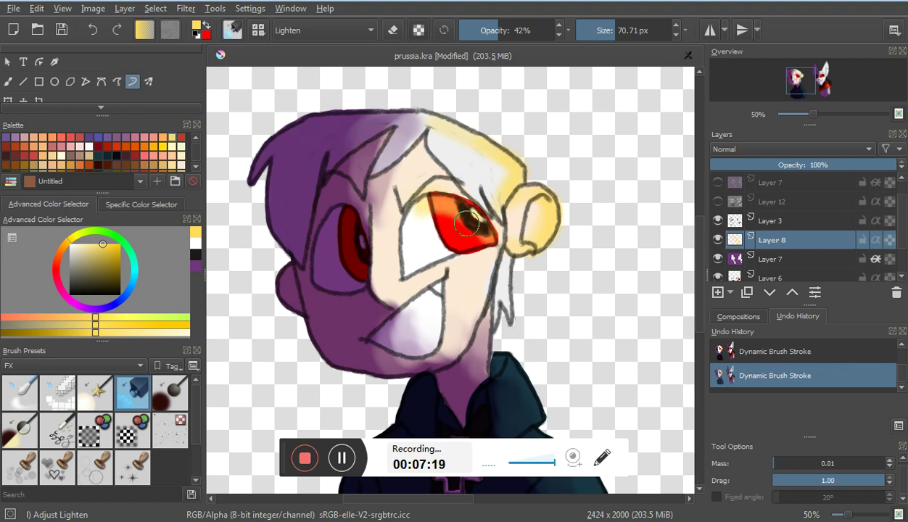
mouse_move(433, 197)
mouse_down()
mouse_move(462, 210)
mouse_move(464, 225)
mouse_up()
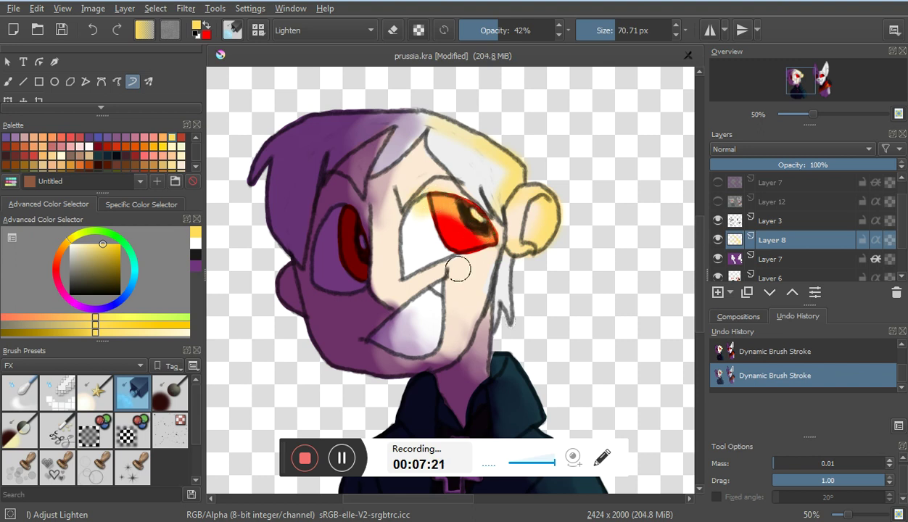
mouse_move(435, 287)
mouse_down()
mouse_move(432, 352)
mouse_move(438, 293)
mouse_move(434, 320)
mouse_up()
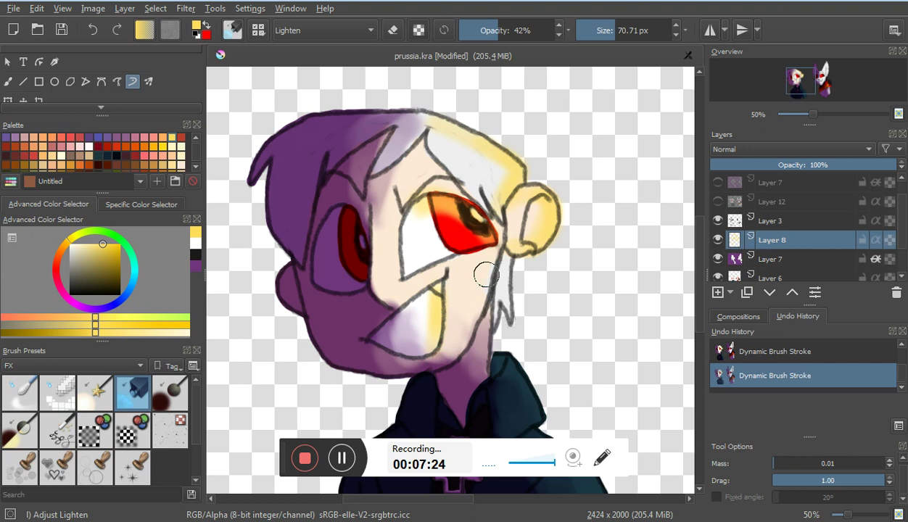
drag(503, 229, 478, 305)
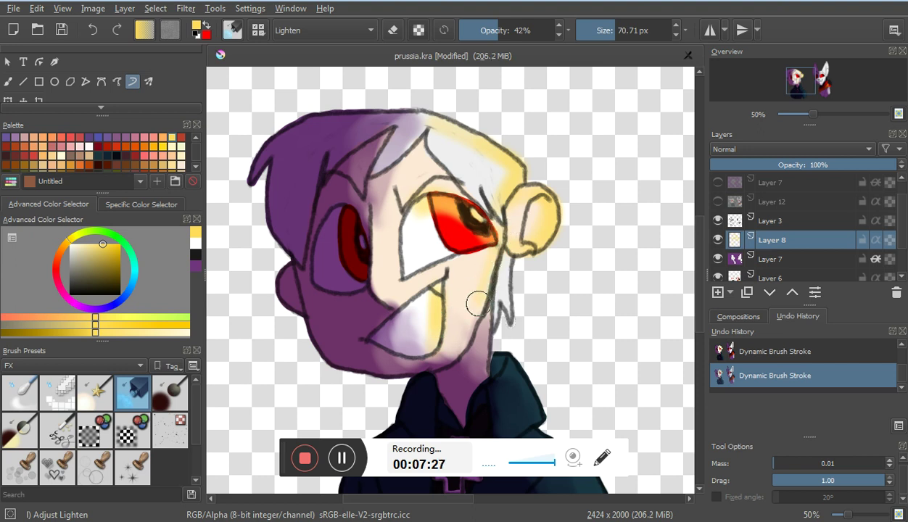
drag(455, 352, 447, 358)
mouse_move(497, 240)
mouse_down()
mouse_move(471, 328)
mouse_move(491, 254)
mouse_up()
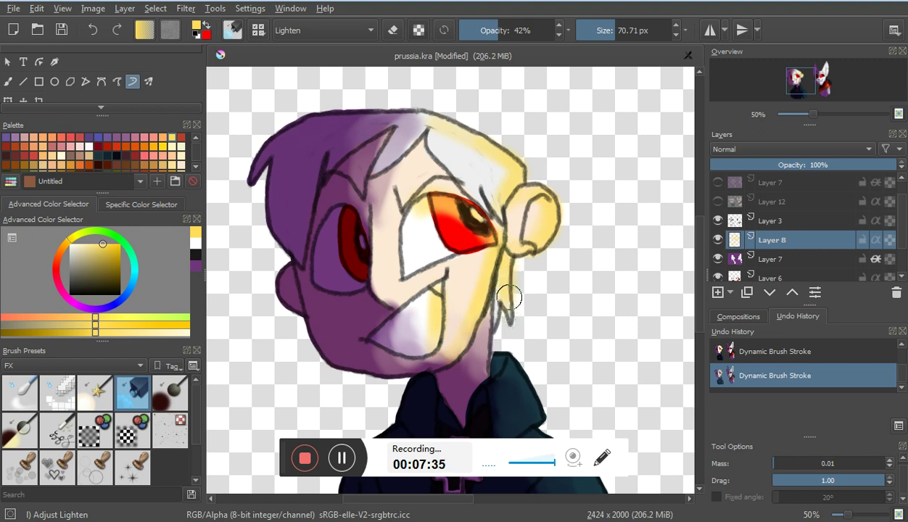
Step: Paint yellow highlights along the lit edges of the boy's neck, coat collar, shoulder and sleeve
drag(789, 92, 793, 99)
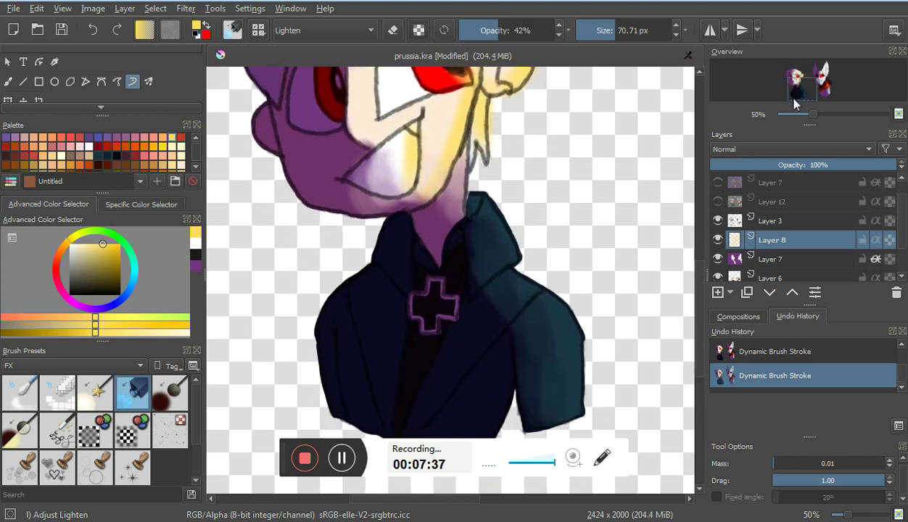
mouse_move(461, 142)
mouse_down()
mouse_move(459, 221)
mouse_move(461, 153)
mouse_up()
drag(472, 190, 509, 239)
mouse_move(476, 192)
mouse_down()
mouse_move(508, 234)
mouse_move(477, 186)
mouse_move(525, 270)
mouse_move(515, 263)
mouse_move(570, 306)
mouse_move(572, 366)
mouse_up()
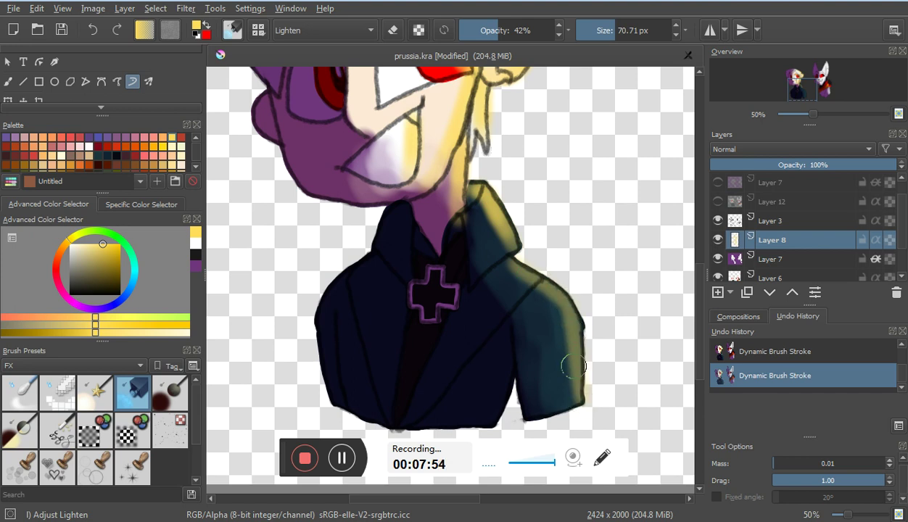
mouse_move(540, 281)
mouse_down()
mouse_move(567, 307)
mouse_move(575, 372)
mouse_up()
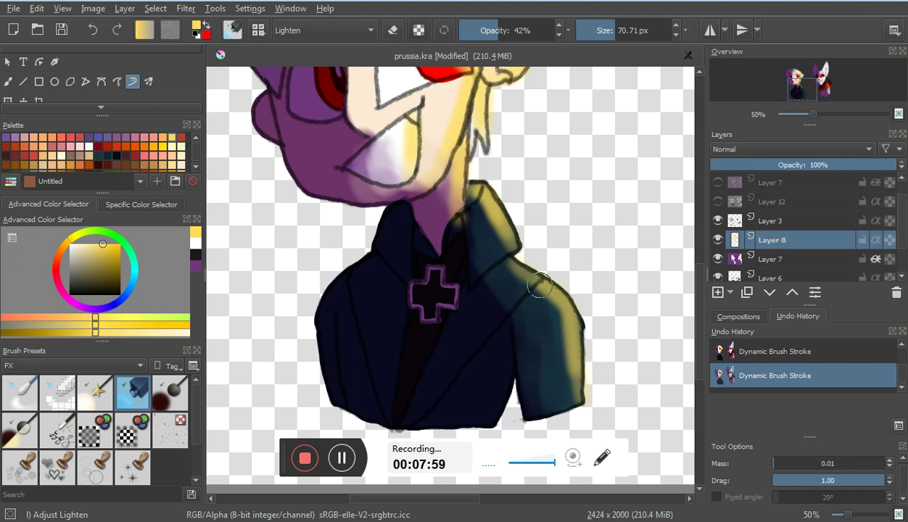
mouse_move(540, 288)
mouse_down()
mouse_move(573, 314)
mouse_move(571, 354)
mouse_up()
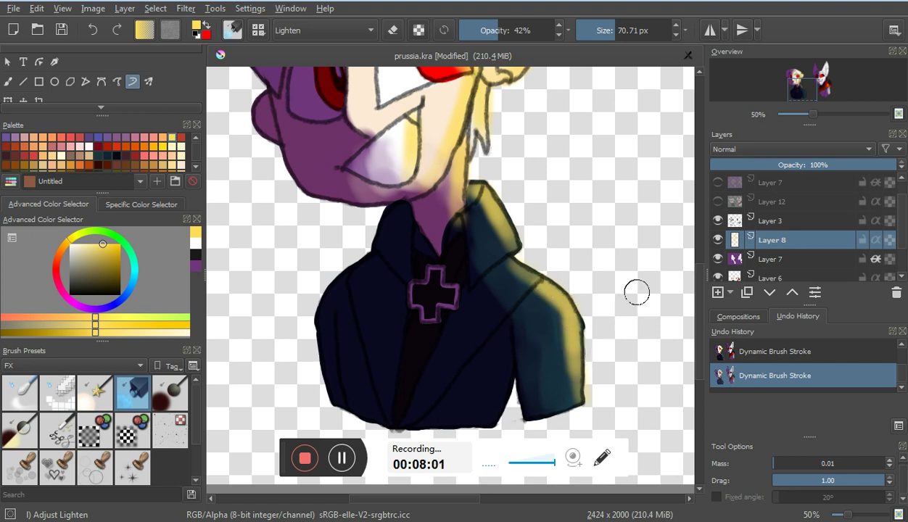
drag(804, 93, 825, 75)
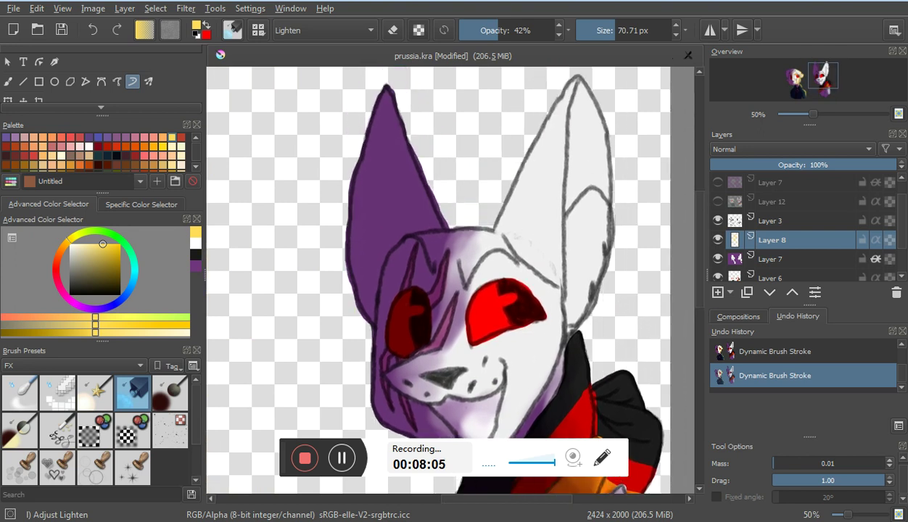
mouse_move(571, 89)
mouse_down()
mouse_move(560, 135)
mouse_move(553, 343)
mouse_move(537, 386)
mouse_up()
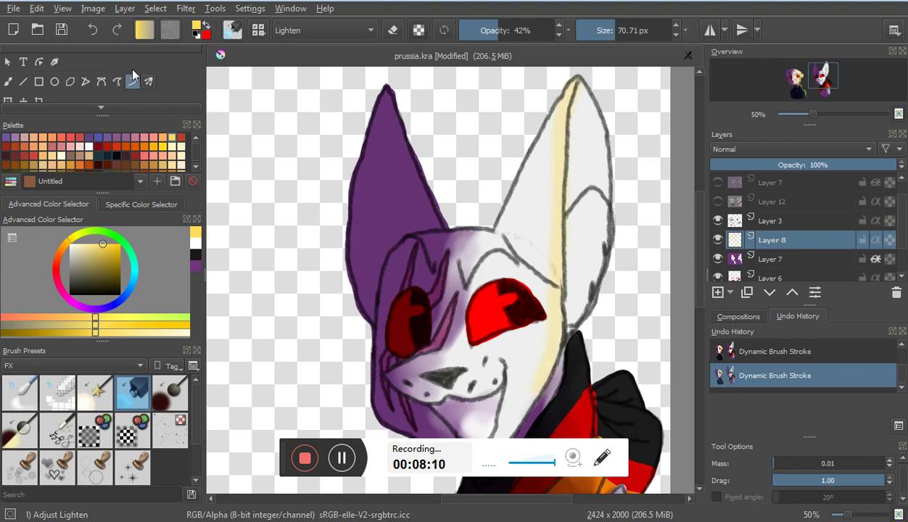
click(93, 32)
Step: Paint yellow highlights above the animal character's lit brow and along its white ear, including the inner ear fold
drag(802, 93, 821, 79)
mouse_move(570, 107)
mouse_down()
mouse_move(559, 167)
mouse_move(562, 283)
mouse_move(552, 299)
mouse_move(515, 261)
mouse_move(560, 292)
mouse_move(554, 243)
mouse_up()
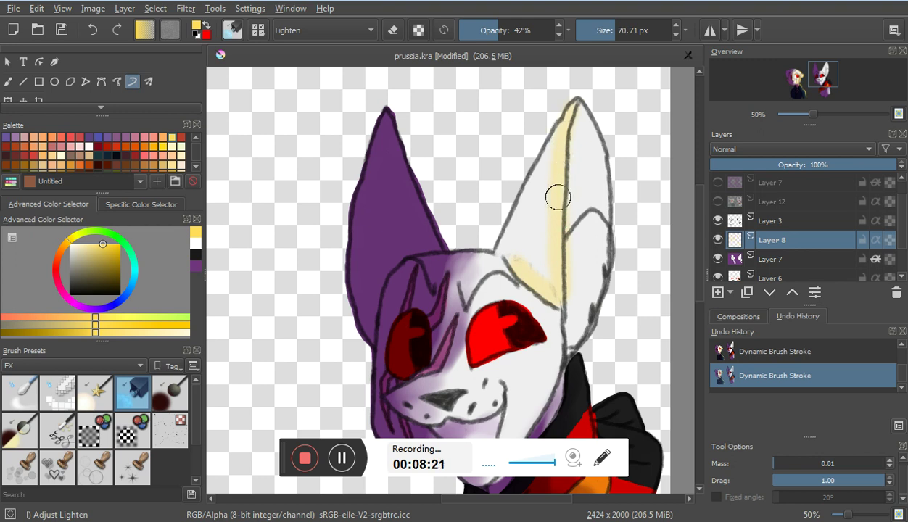
mouse_move(557, 202)
mouse_down()
mouse_move(556, 288)
mouse_move(532, 278)
mouse_move(560, 301)
mouse_move(546, 293)
mouse_move(558, 293)
mouse_move(578, 111)
mouse_move(589, 123)
mouse_move(604, 212)
mouse_move(584, 117)
mouse_move(608, 190)
mouse_move(588, 126)
mouse_move(622, 180)
mouse_up()
drag(812, 86, 811, 90)
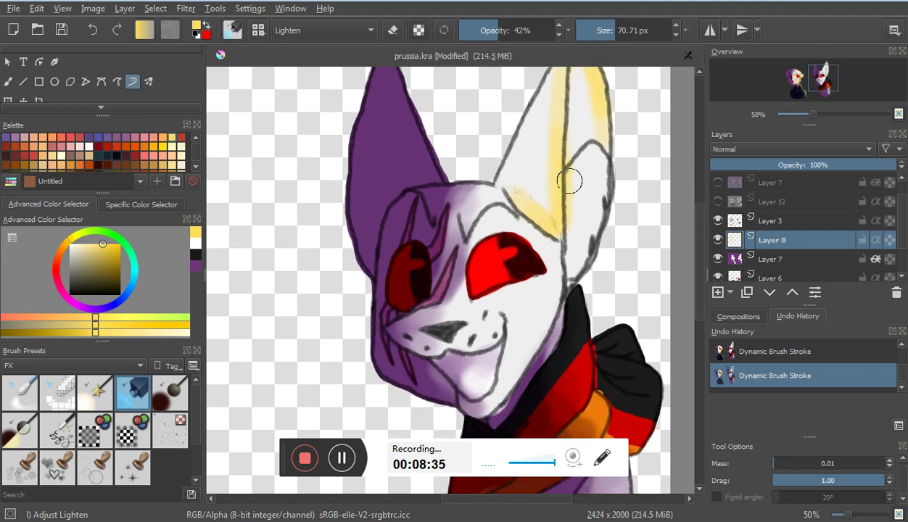
mouse_move(585, 164)
mouse_down()
mouse_move(585, 154)
mouse_move(591, 232)
mouse_up()
mouse_move(573, 270)
mouse_down()
mouse_move(592, 207)
mouse_move(584, 158)
mouse_move(597, 157)
mouse_move(579, 272)
mouse_move(605, 175)
mouse_move(567, 252)
mouse_up()
Step: Paint yellow highlights on the animal character's lit eye and the adjacent side of its muzzle
drag(811, 82, 811, 83)
mouse_move(468, 215)
mouse_down()
mouse_move(493, 203)
mouse_move(523, 232)
mouse_up()
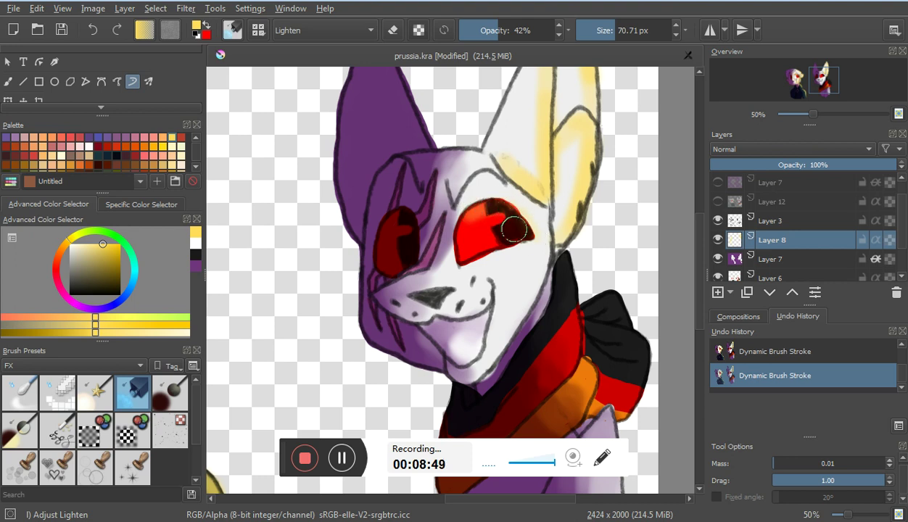
click(93, 30)
mouse_move(458, 207)
mouse_down()
mouse_move(508, 210)
mouse_move(527, 230)
mouse_move(484, 212)
mouse_move(518, 216)
mouse_move(495, 213)
mouse_move(507, 216)
mouse_move(508, 241)
mouse_move(483, 289)
mouse_move(445, 304)
mouse_up()
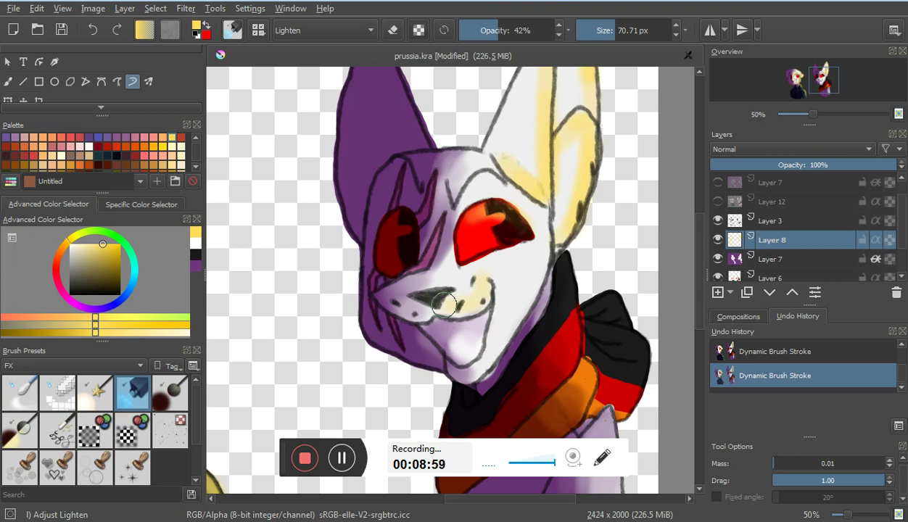
Step: Highlight the muzzle edge and inside of the animal character's mouth, plus its outer cheek down to the chin, in yellow
mouse_move(487, 283)
mouse_down()
mouse_move(462, 312)
mouse_move(490, 282)
mouse_move(474, 348)
mouse_up()
drag(484, 314, 479, 343)
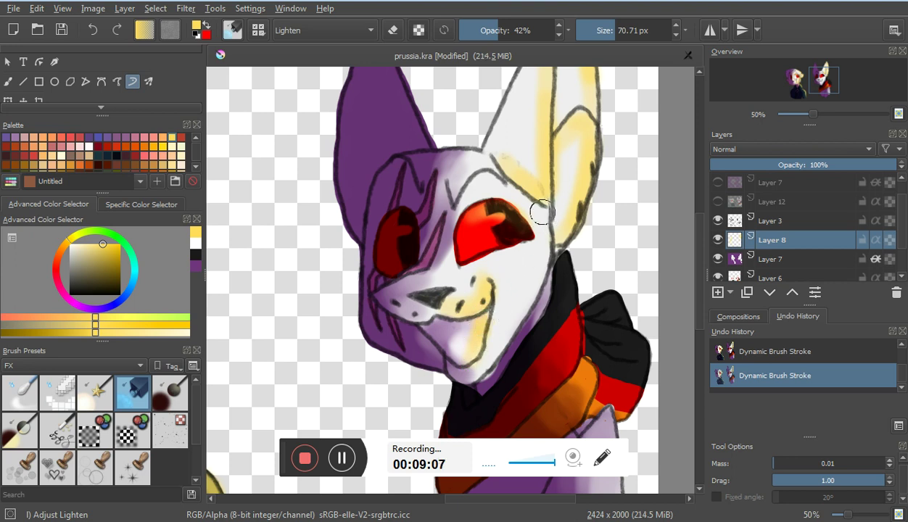
mouse_move(543, 242)
mouse_down()
mouse_move(513, 322)
mouse_move(475, 372)
mouse_up()
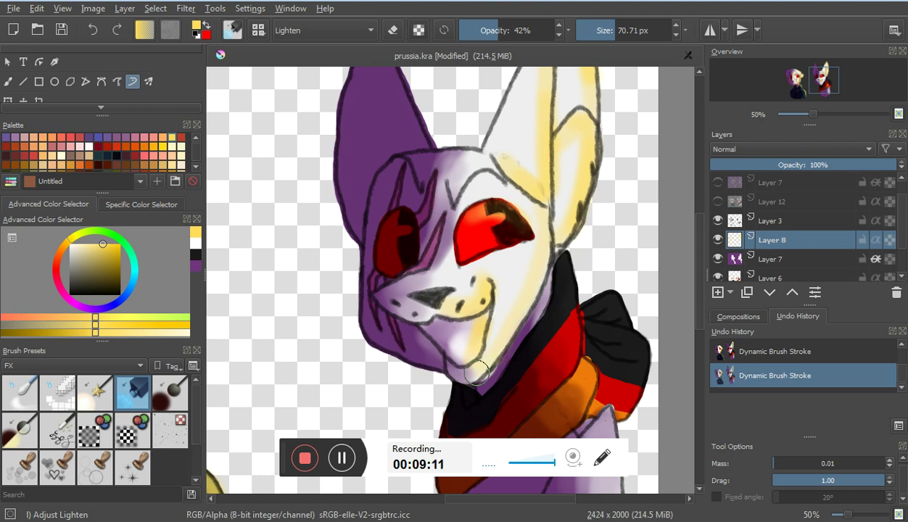
mouse_move(548, 212)
mouse_down()
mouse_move(535, 289)
mouse_move(500, 344)
mouse_up()
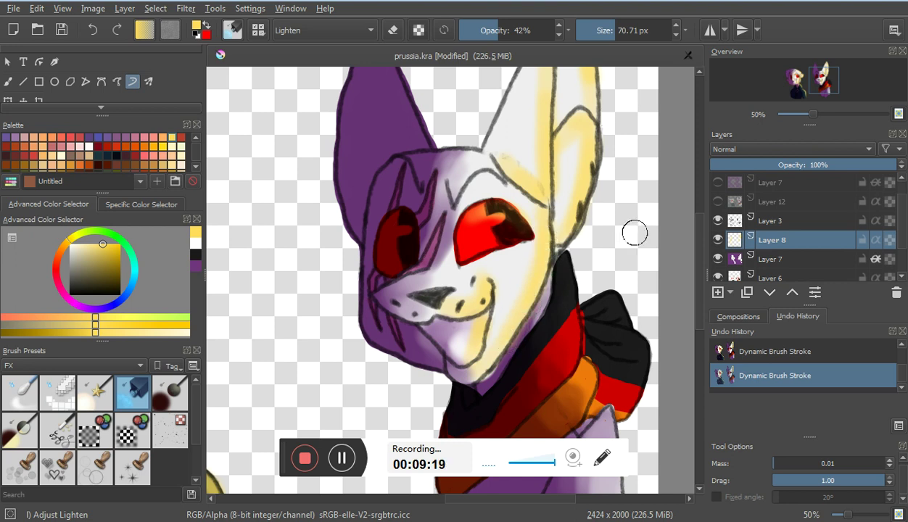
Step: Paint yellow highlights along the lit edge of the animal character's scarf, across its black, red and orange bands
drag(812, 80, 813, 87)
mouse_move(540, 127)
mouse_down()
mouse_move(554, 238)
mouse_move(545, 211)
mouse_move(527, 210)
mouse_move(511, 256)
mouse_move(519, 268)
mouse_move(508, 261)
mouse_up()
mouse_move(562, 134)
mouse_down()
mouse_move(538, 145)
mouse_move(549, 216)
mouse_move(537, 262)
mouse_up()
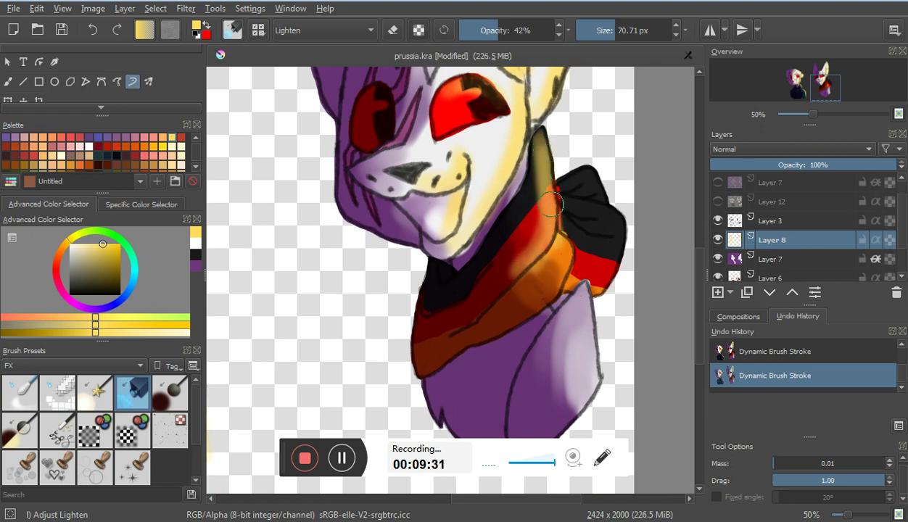
mouse_move(545, 176)
mouse_down()
mouse_move(536, 290)
mouse_move(559, 237)
mouse_move(557, 278)
mouse_up()
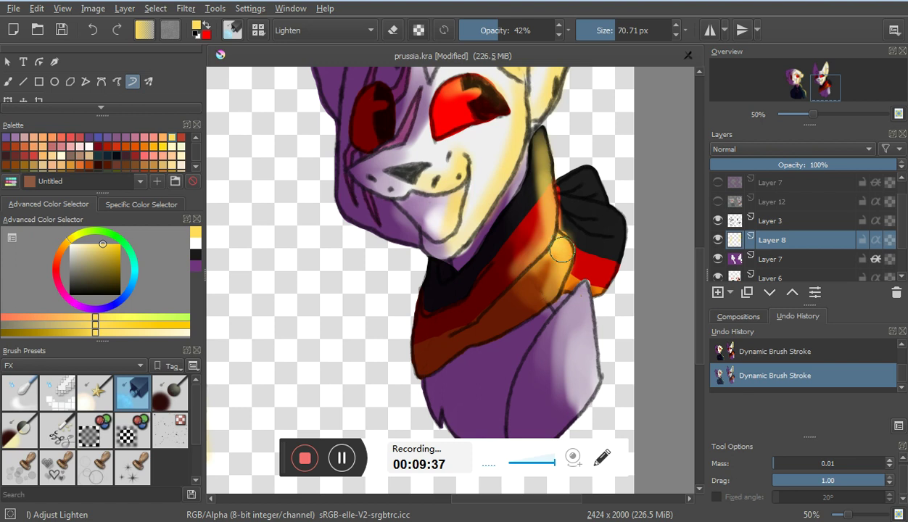
Step: Paint yellow highlights on both lobes of the scarf's knot and down the outer edge of the animal character's lit shoulder
mouse_move(562, 191)
mouse_down()
mouse_move(611, 220)
mouse_move(591, 283)
mouse_move(613, 239)
mouse_move(607, 268)
mouse_up()
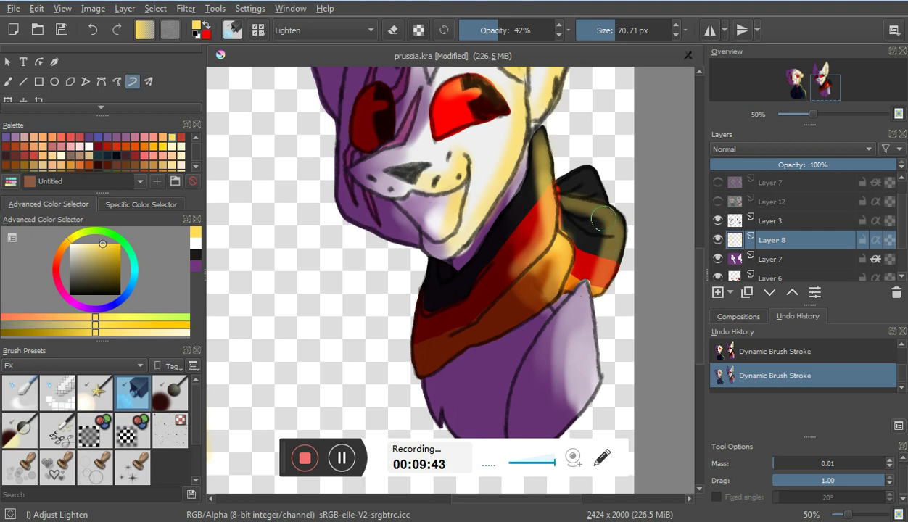
mouse_move(598, 210)
mouse_down()
mouse_move(609, 219)
mouse_move(591, 263)
mouse_move(608, 209)
mouse_move(613, 248)
mouse_up()
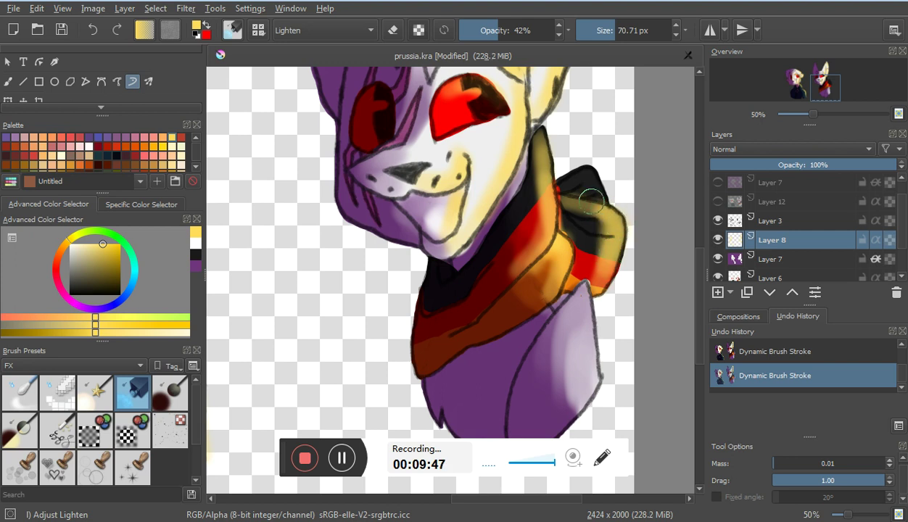
mouse_move(569, 185)
mouse_down()
mouse_move(551, 182)
mouse_move(577, 168)
mouse_move(601, 188)
mouse_move(592, 176)
mouse_up()
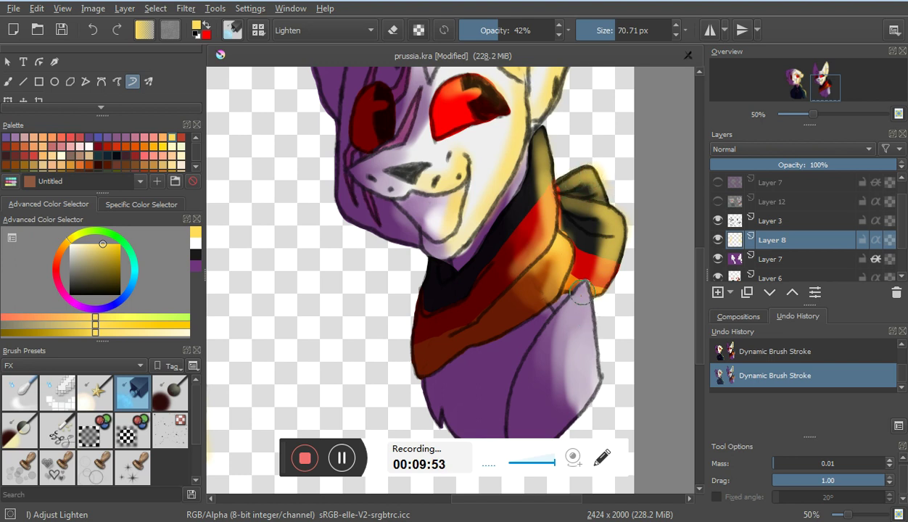
mouse_move(581, 291)
mouse_down()
mouse_move(591, 363)
mouse_move(582, 304)
mouse_move(590, 335)
mouse_up()
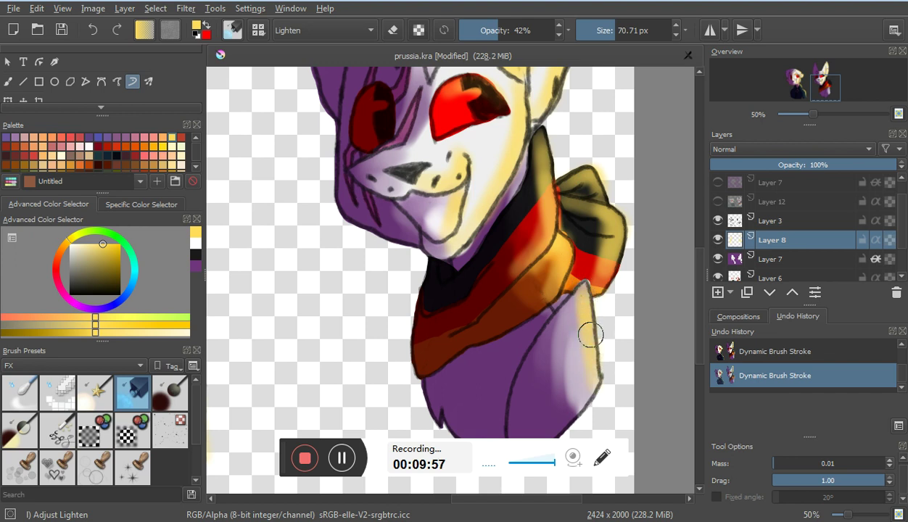
Step: Try the Luminosity blending mode on the yellow highlight layer, and replace it with Lighten
drag(813, 114, 792, 114)
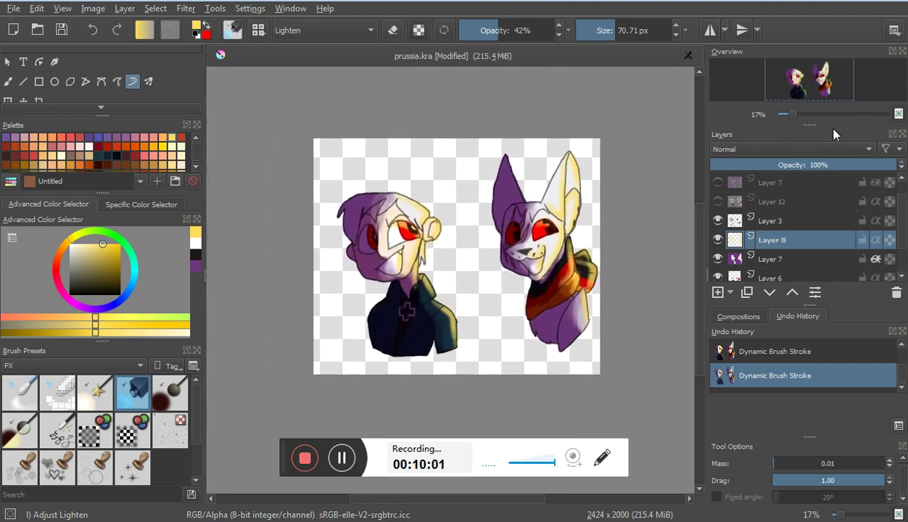
click(824, 151)
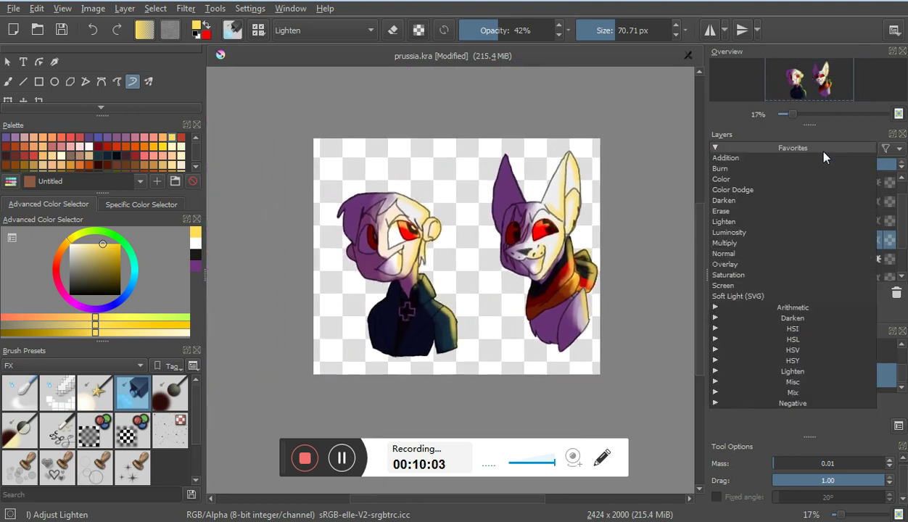
click(759, 232)
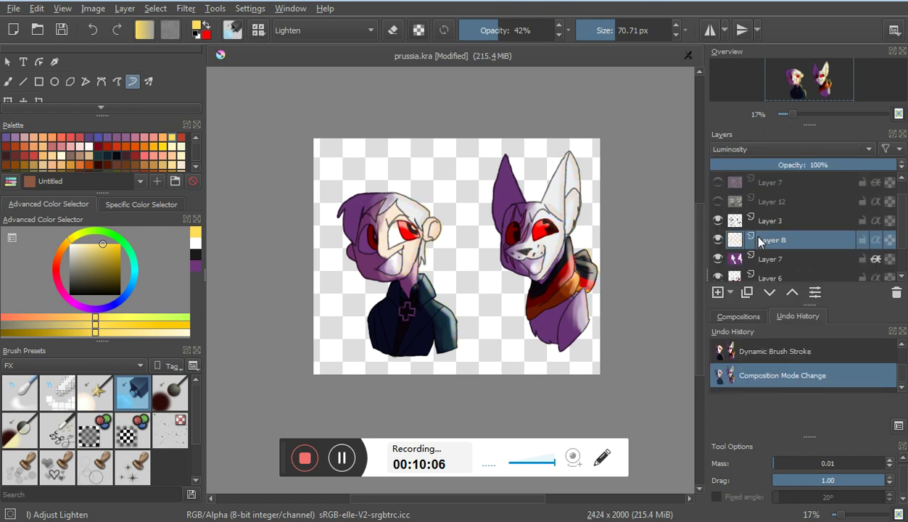
click(784, 149)
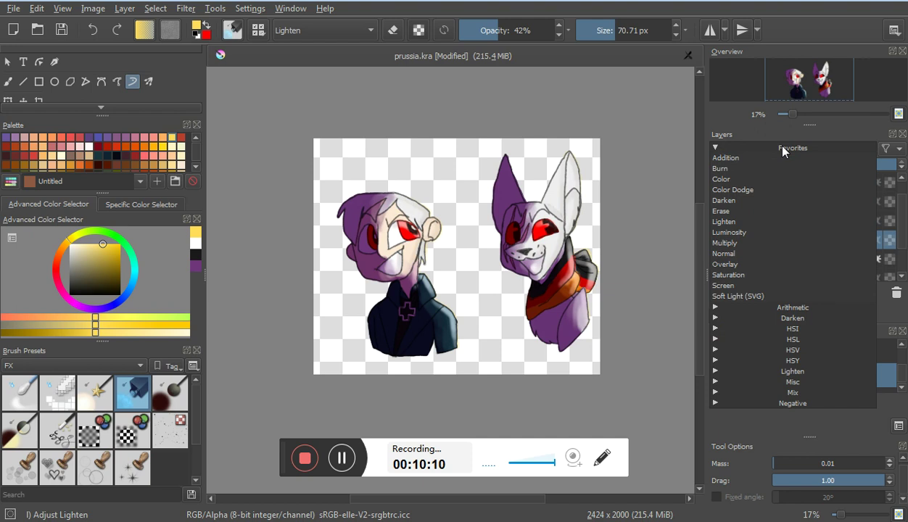
click(771, 221)
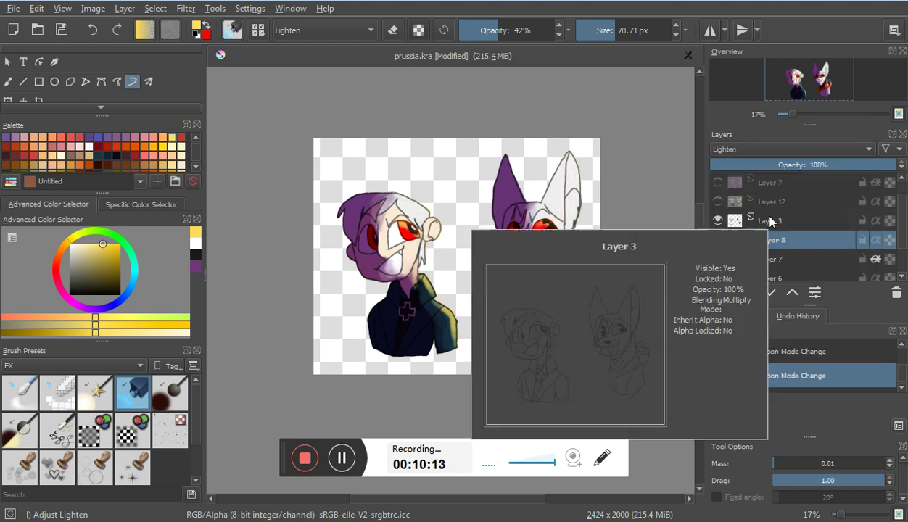